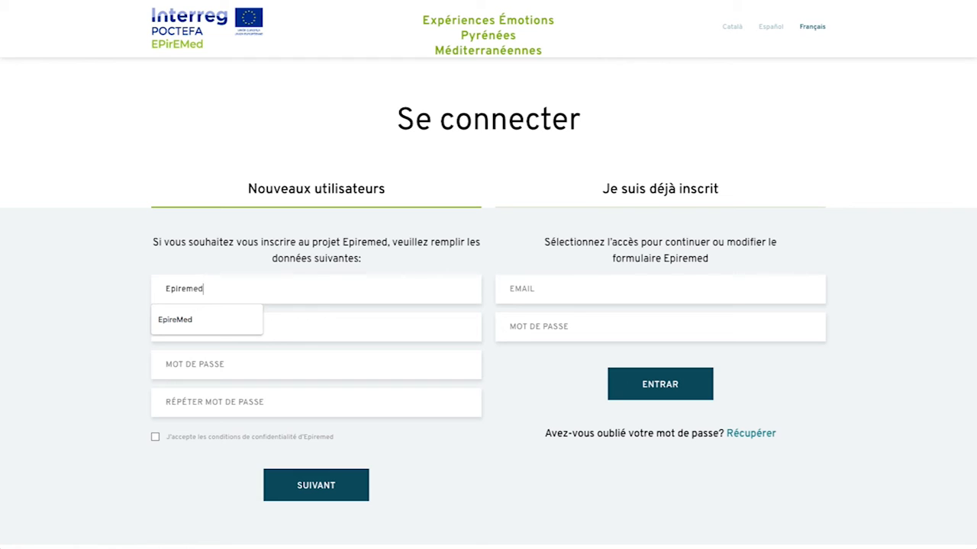
Step: Fill in company name EpireMed, the account e-mail and a password for the new user
{"action": "left_click", "coordinate": [206, 319]}
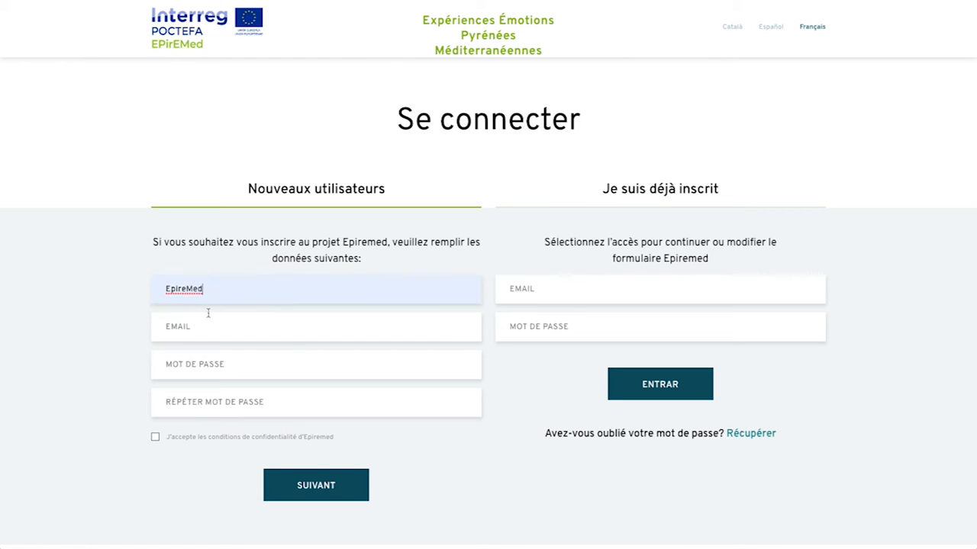
{"action": "left_click", "coordinate": [203, 326]}
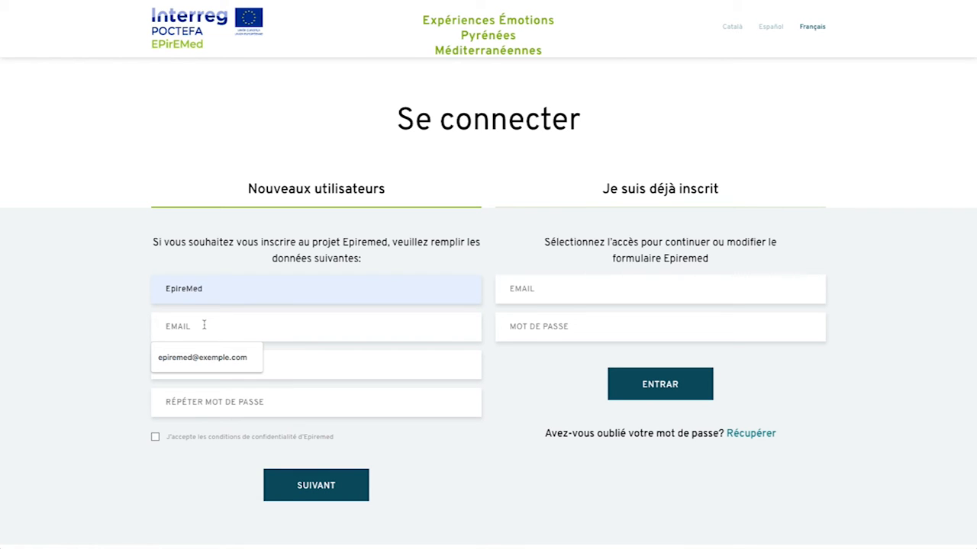
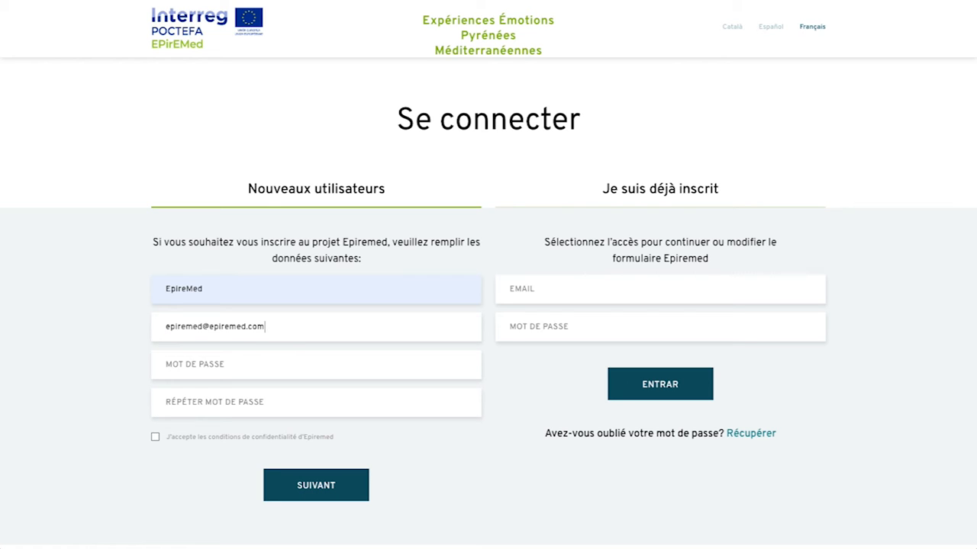
{"action": "left_click", "coordinate": [215, 367]}
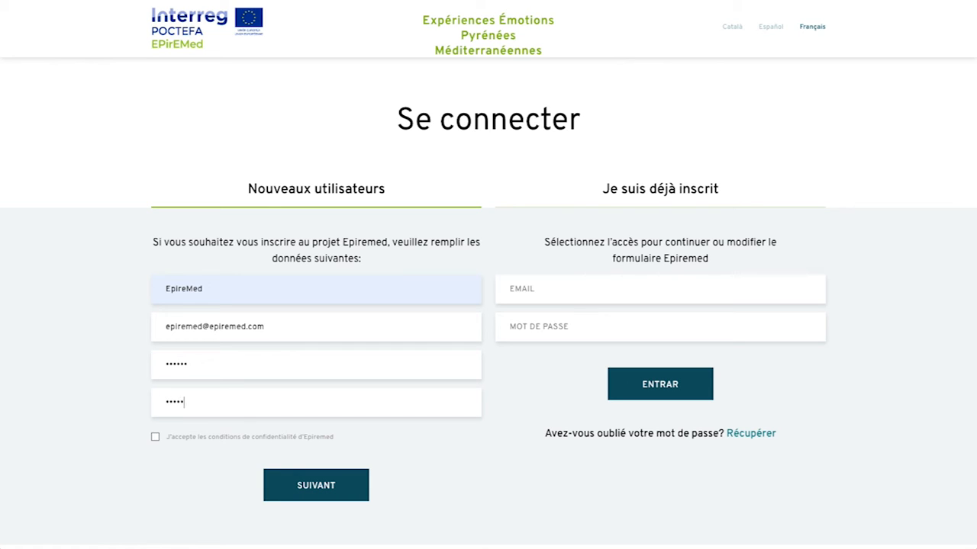
Step: Accept the privacy conditions, submit the registration and dismiss the success message
{"action": "left_click", "coordinate": [155, 437]}
{"action": "left_click", "coordinate": [333, 490]}
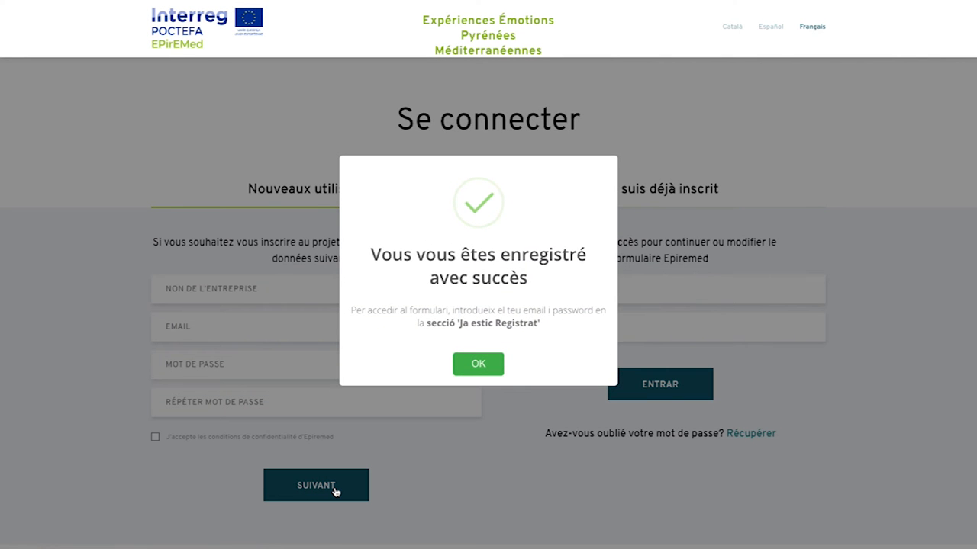
{"action": "left_click", "coordinate": [492, 370]}
Step: Sign in under Je suis déjà inscrit with the new account's e-mail and password
{"action": "left_click", "coordinate": [544, 296]}
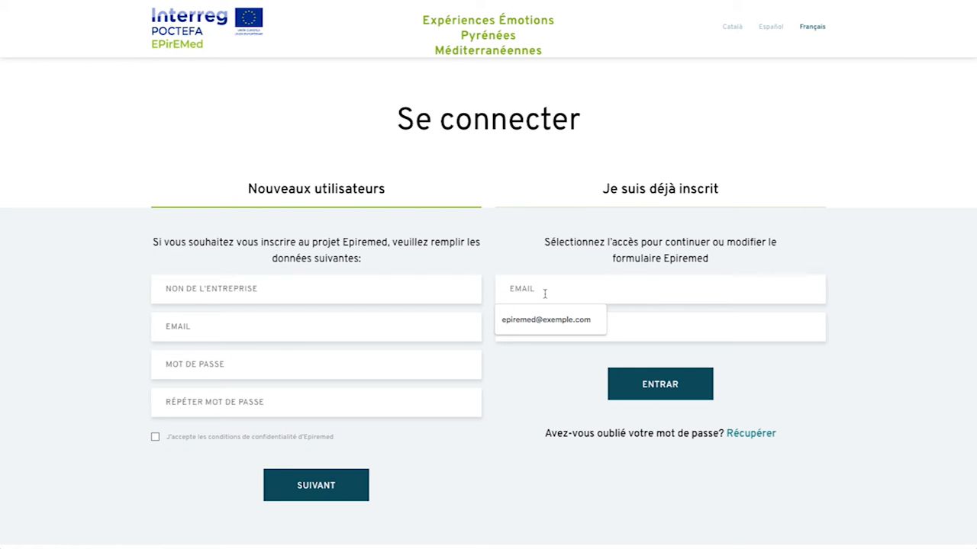
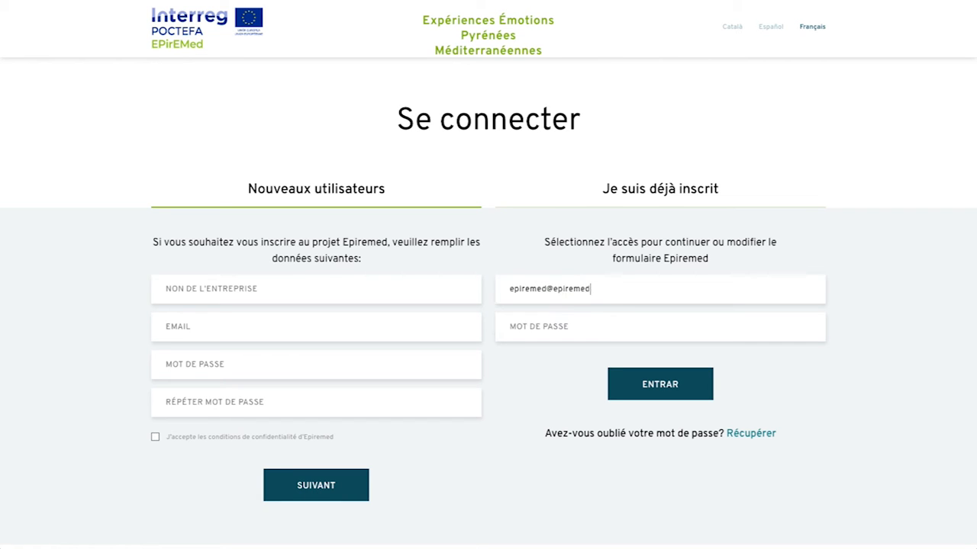
{"action": "left_click", "coordinate": [683, 384]}
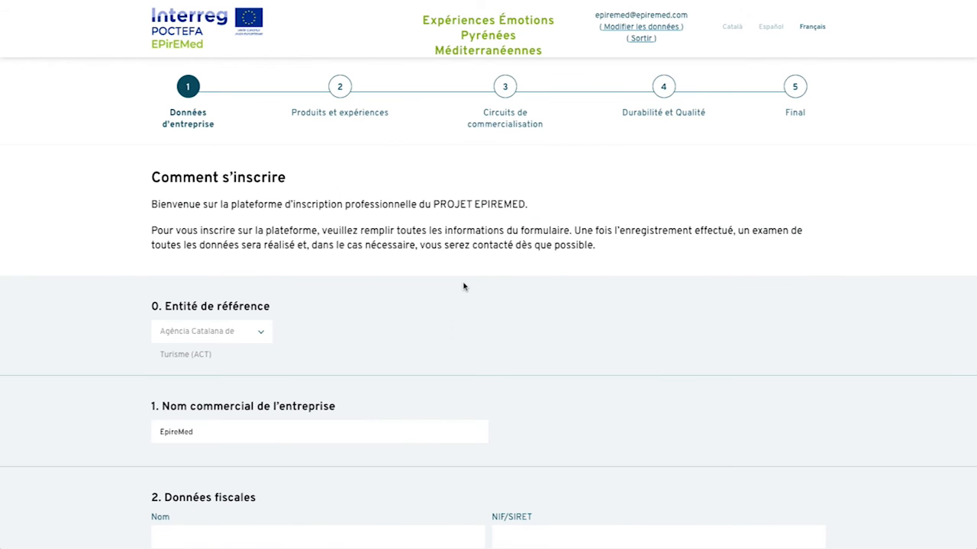
Step: Set the reference entity to FGC and paste the fiscal name 6tems experiences s.l
{"action": "left_click", "coordinate": [233, 342]}
{"action": "left_click", "coordinate": [211, 412]}
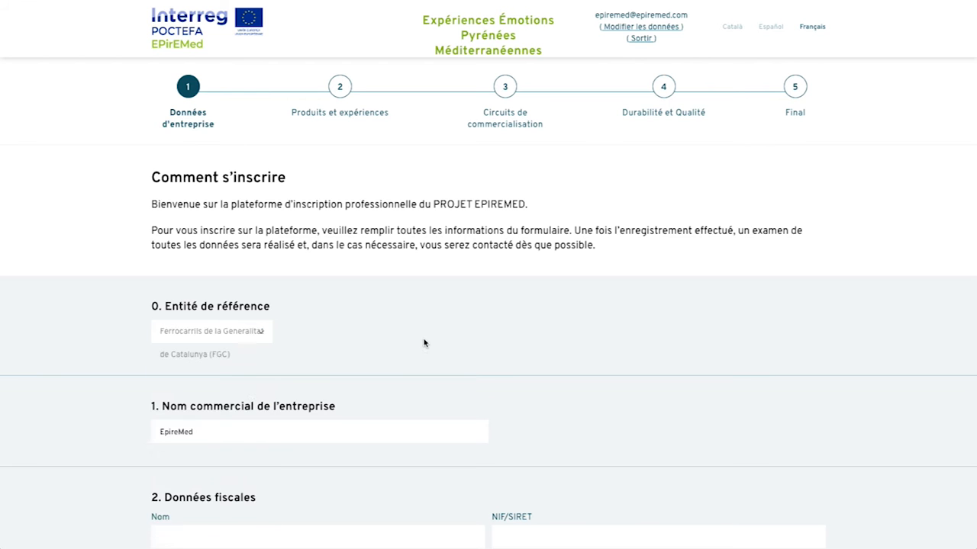
{"action": "scroll", "coordinate": [424, 344], "scroll_direction": "down", "scroll_amount": 3}
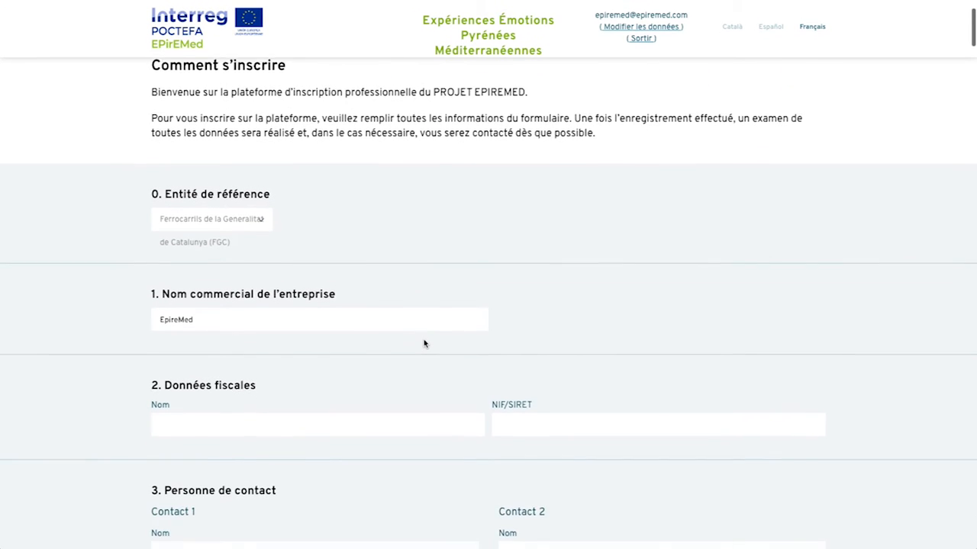
{"action": "scroll", "coordinate": [424, 343], "scroll_direction": "down", "scroll_amount": 2}
{"action": "left_click", "coordinate": [237, 222]}
{"action": "type", "text": "6tems experiences s.l."}
{"action": "key", "text": "ctrl+v"}
Step: Enter the full names of Contact 1 and Contact 2
{"action": "scroll", "coordinate": [299, 292], "scroll_direction": "down", "scroll_amount": 1}
{"action": "left_click", "coordinate": [247, 288]}
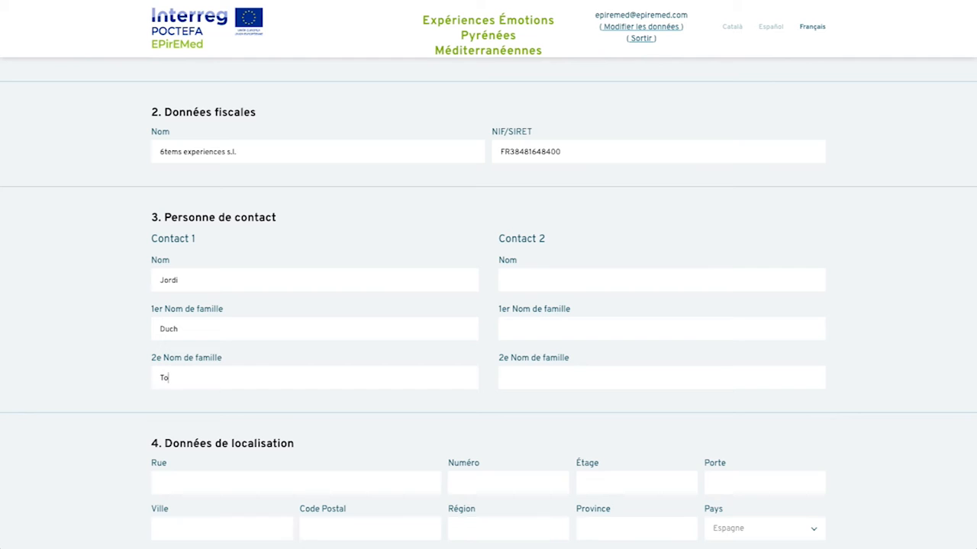
{"action": "type", "text": "ent"}
{"action": "type", "text": "Davesa"}
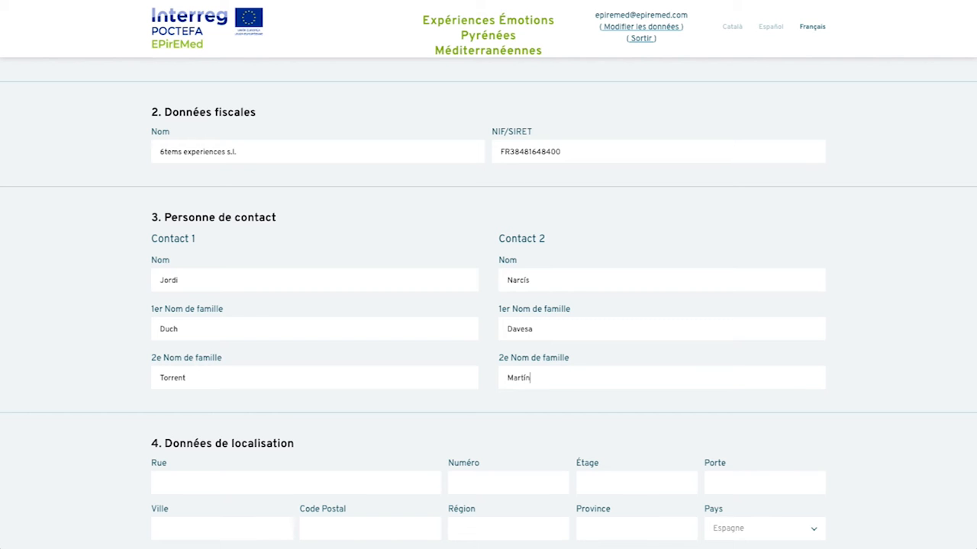
{"action": "scroll", "coordinate": [444, 328], "scroll_direction": "down", "scroll_amount": 3}
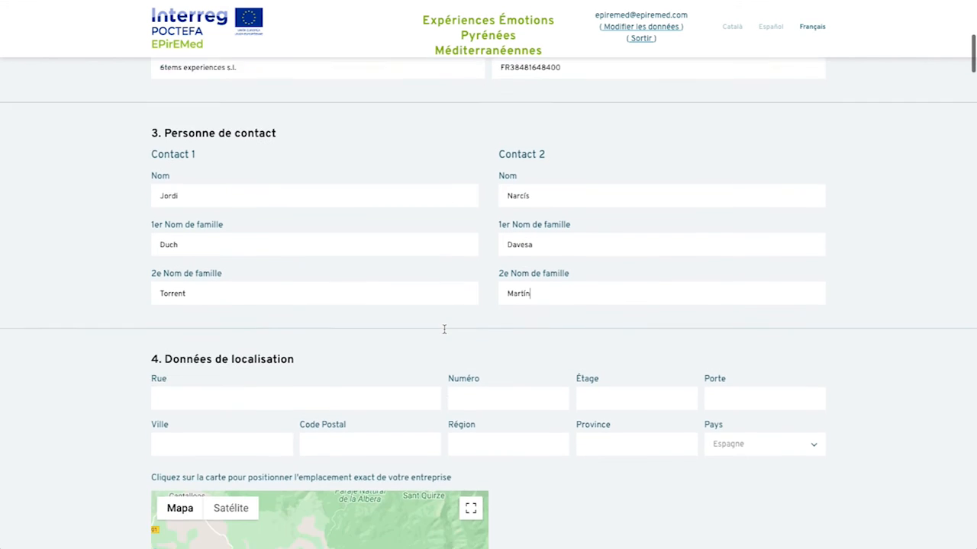
Step: Enter the company's street, number and remaining address fields
{"action": "left_click", "coordinate": [235, 301]}
{"action": "left_click", "coordinate": [512, 301]}
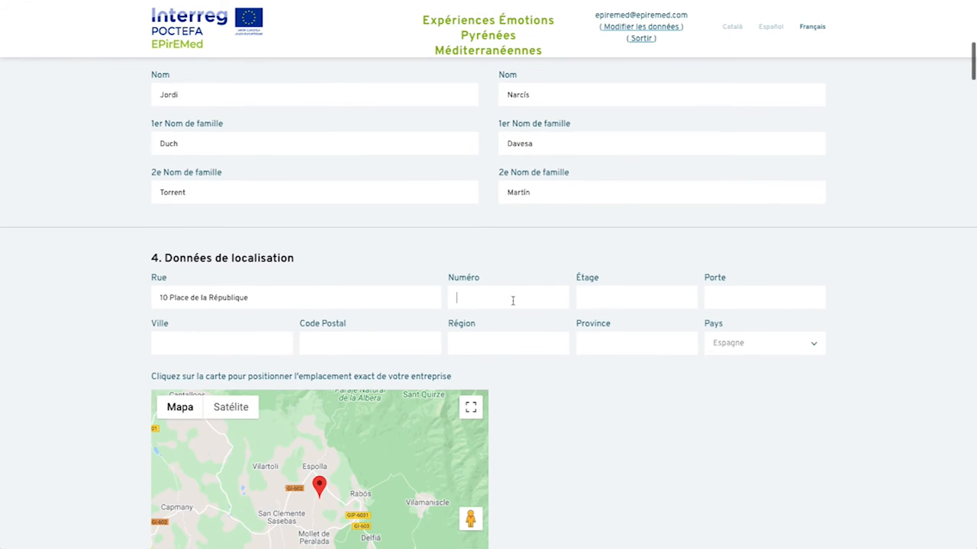
{"action": "type", "text": "7"}
{"action": "type", "text": "des"}
{"action": "type", "text": "66"}
Step: Set the country to France and pin the company's location on the map
{"action": "left_click", "coordinate": [767, 349]}
{"action": "left_click", "coordinate": [732, 382]}
{"action": "scroll", "coordinate": [563, 425], "scroll_direction": "down", "scroll_amount": 3}
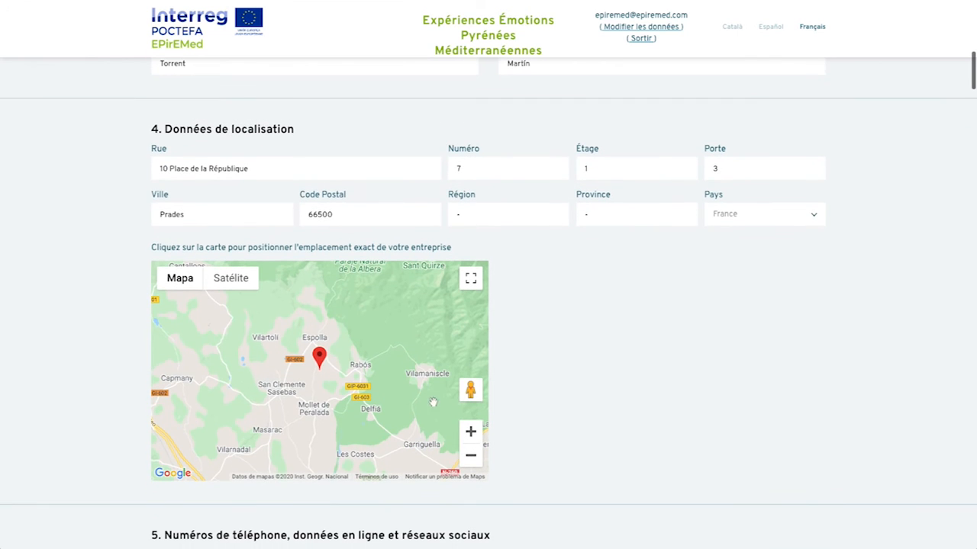
{"action": "left_click", "coordinate": [313, 424]}
{"action": "scroll", "coordinate": [461, 393], "scroll_direction": "down", "scroll_amount": 5}
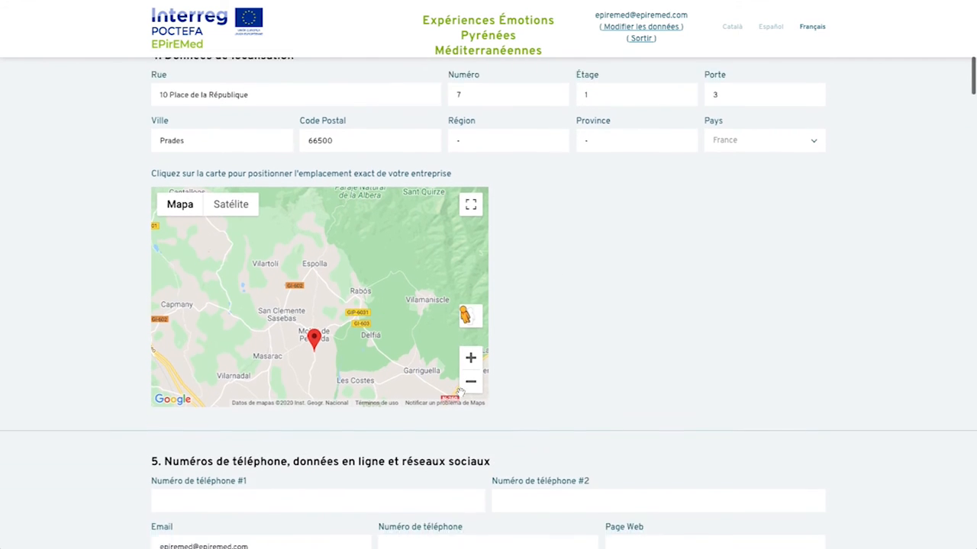
{"action": "scroll", "coordinate": [460, 393], "scroll_direction": "down", "scroll_amount": 1}
{"action": "left_click", "coordinate": [248, 328]}
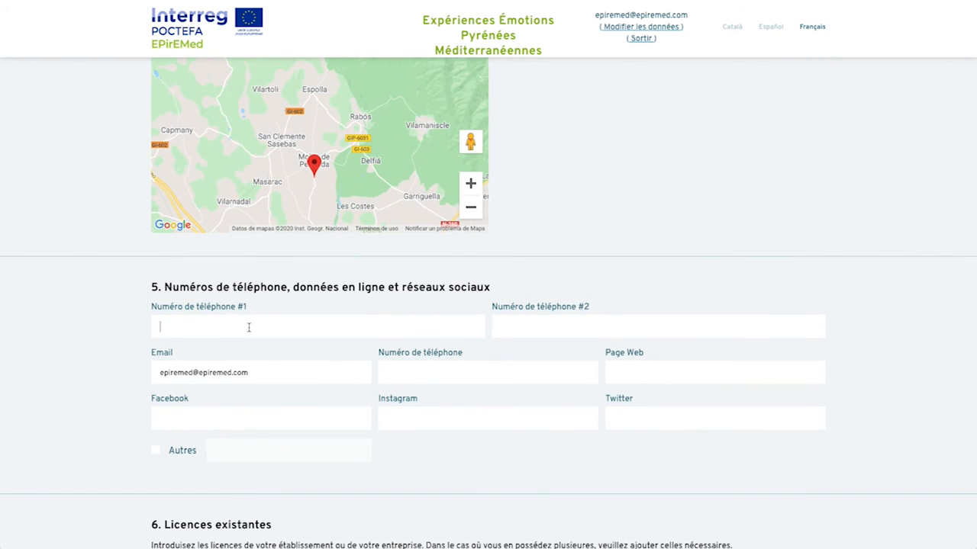
{"action": "key", "text": "ctrl+v"}
{"action": "key", "text": "ctrl+v"}
{"action": "left_click", "coordinate": [412, 372]}
{"action": "key", "text": "ctrl+v"}
{"action": "left_click", "coordinate": [675, 370]}
{"action": "type", "text": "www.6tems.fr"}
{"action": "left_click", "coordinate": [297, 419]}
{"action": "type", "text": "facebook.com/6tems"}
{"action": "type", "text": "instagram.com/6tems"}
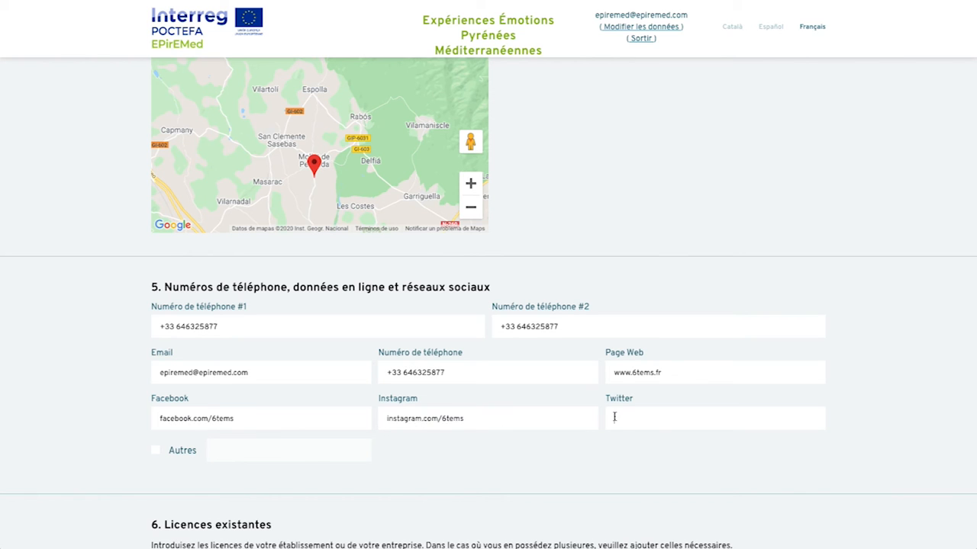
{"action": "type", "text": "twitter.com/6tems"}
{"action": "scroll", "coordinate": [267, 451], "scroll_direction": "down", "scroll_amount": 4}
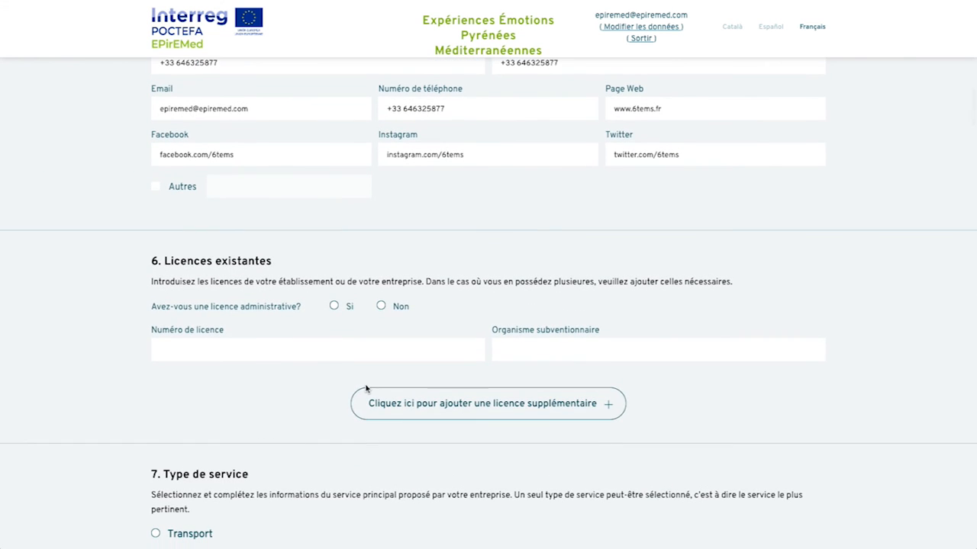
Step: Answer Non to the administrative licence question and choose Transport with Bus/Autocar
{"action": "left_click", "coordinate": [384, 306]}
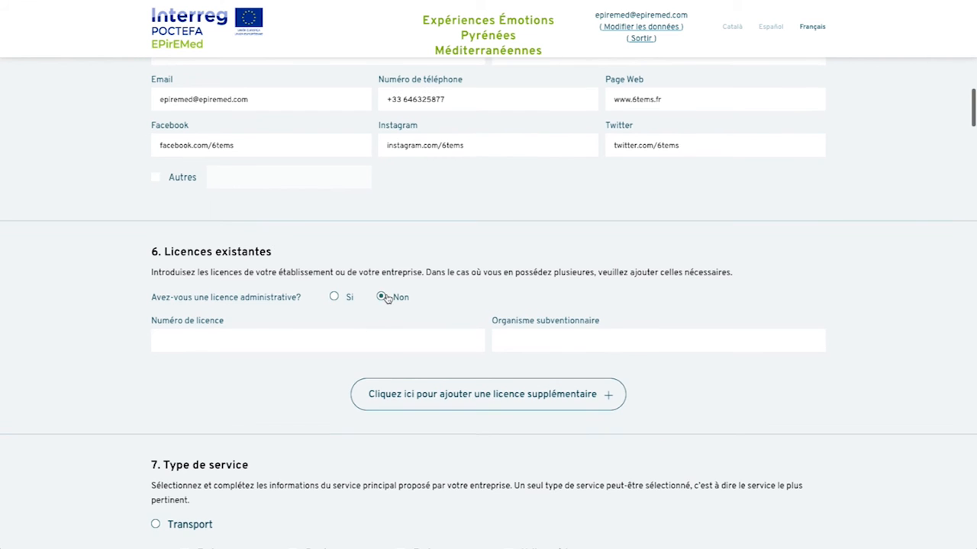
{"action": "scroll", "coordinate": [316, 355], "scroll_direction": "down", "scroll_amount": 4}
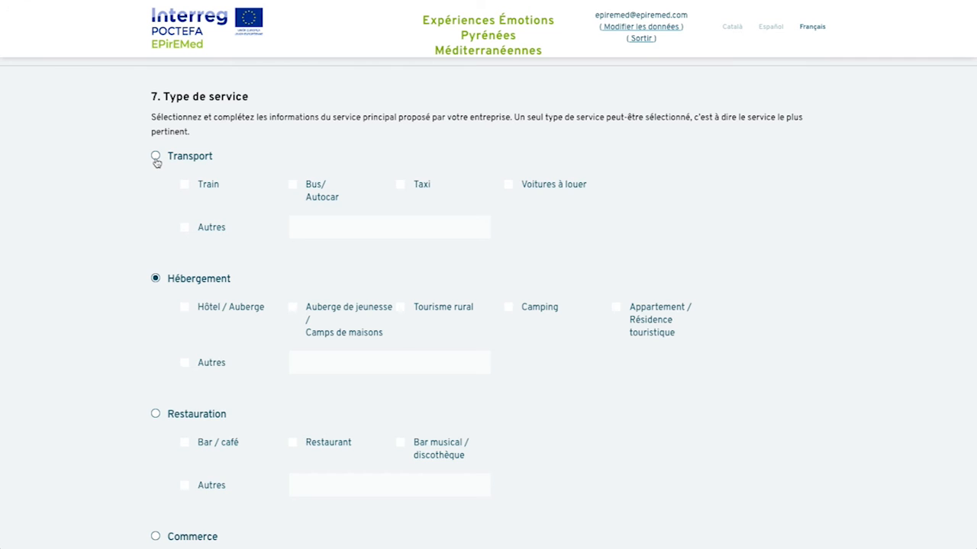
{"action": "left_click", "coordinate": [156, 158]}
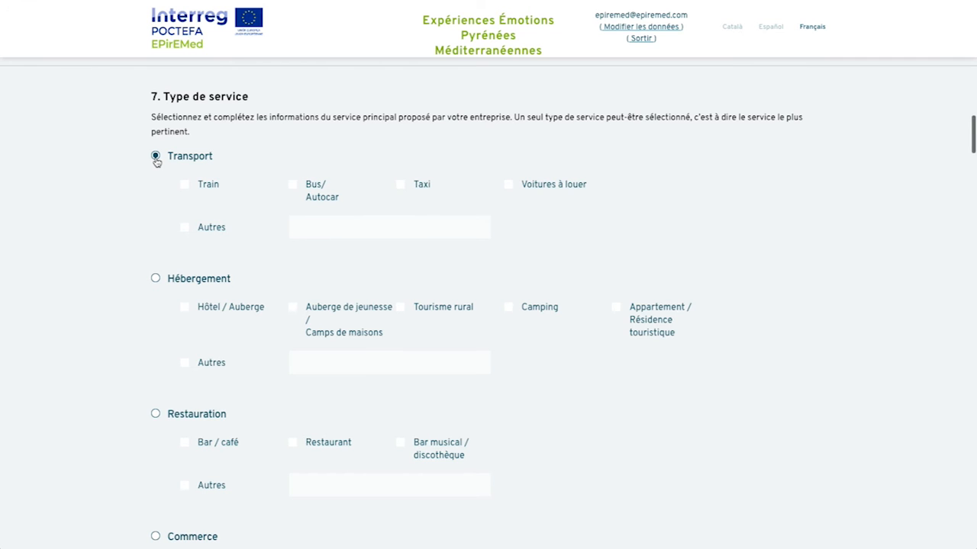
{"action": "left_click", "coordinate": [293, 185]}
{"action": "scroll", "coordinate": [329, 271], "scroll_direction": "down", "scroll_amount": 3}
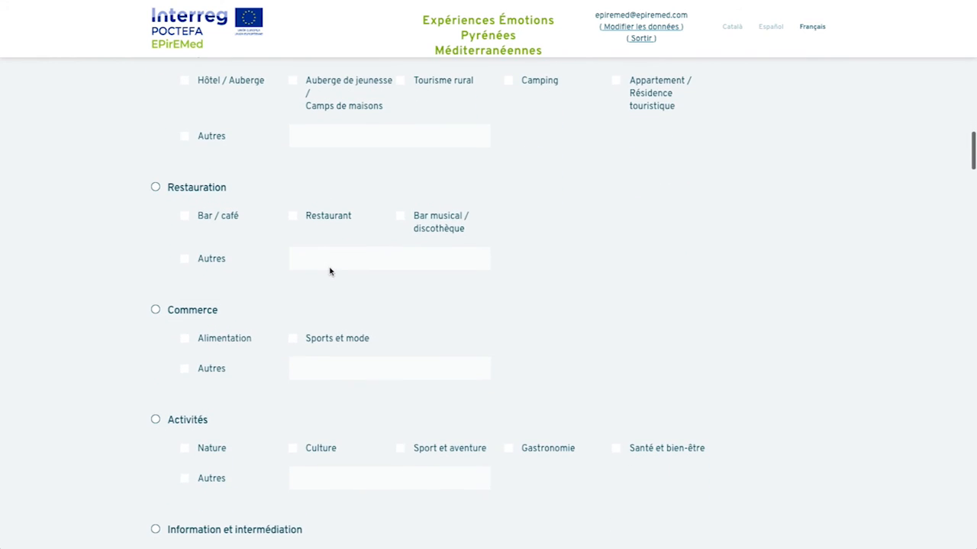
{"action": "scroll", "coordinate": [330, 271], "scroll_direction": "down", "scroll_amount": 3}
{"action": "scroll", "coordinate": [330, 270], "scroll_direction": "down", "scroll_amount": 3}
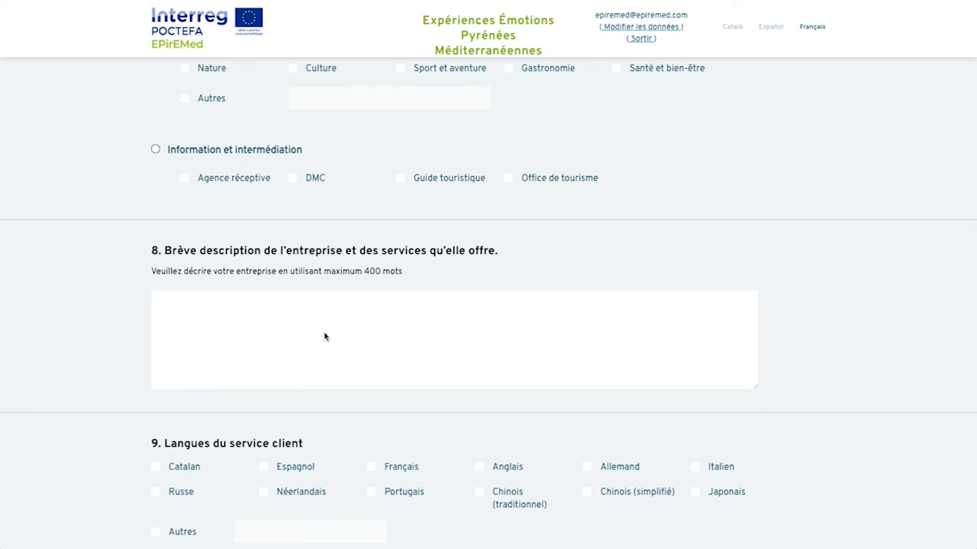
Step: Paste the mountain-guide company and services description into field 8
{"action": "left_click", "coordinate": [303, 315]}
{"action": "key", "text": "ctrl+v"}
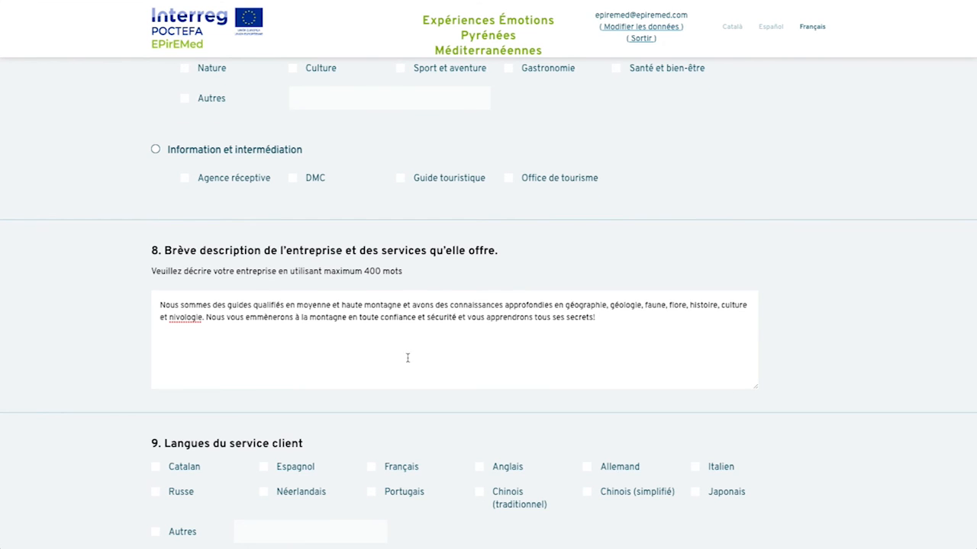
{"action": "scroll", "coordinate": [455, 356], "scroll_direction": "down", "scroll_amount": 3}
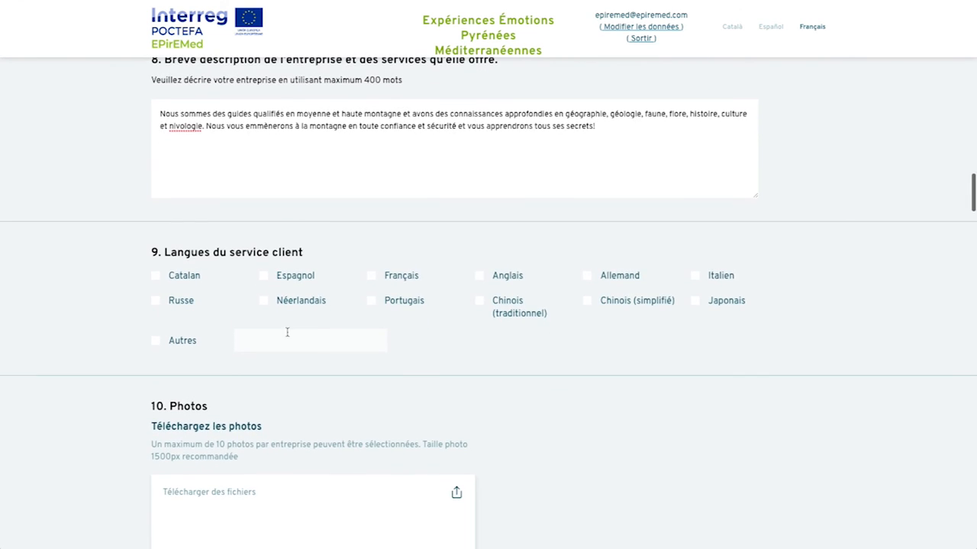
Step: Tick Catalan, Français, Espagnol and Anglais as customer-service languages
{"action": "left_click", "coordinate": [161, 278]}
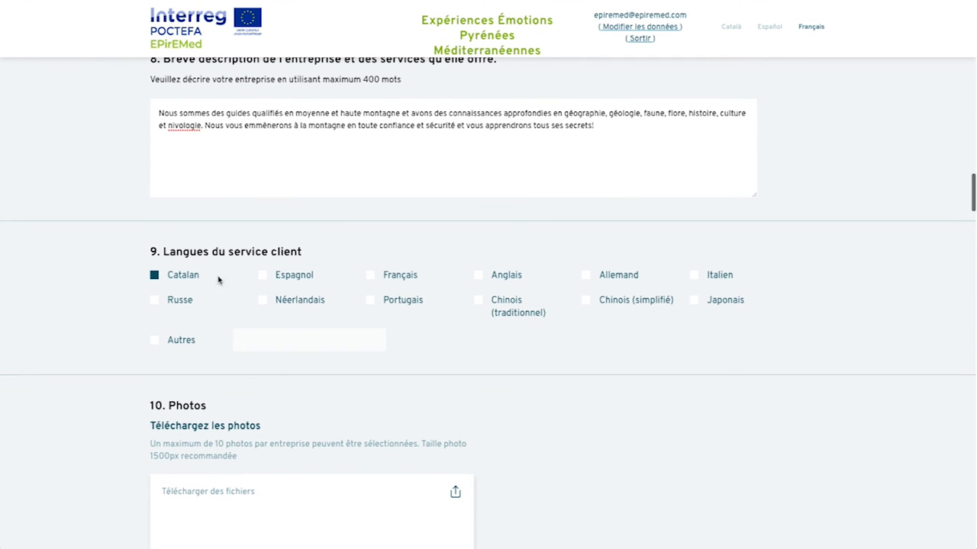
{"action": "left_click", "coordinate": [372, 276]}
{"action": "left_click", "coordinate": [263, 276]}
{"action": "left_click", "coordinate": [480, 276]}
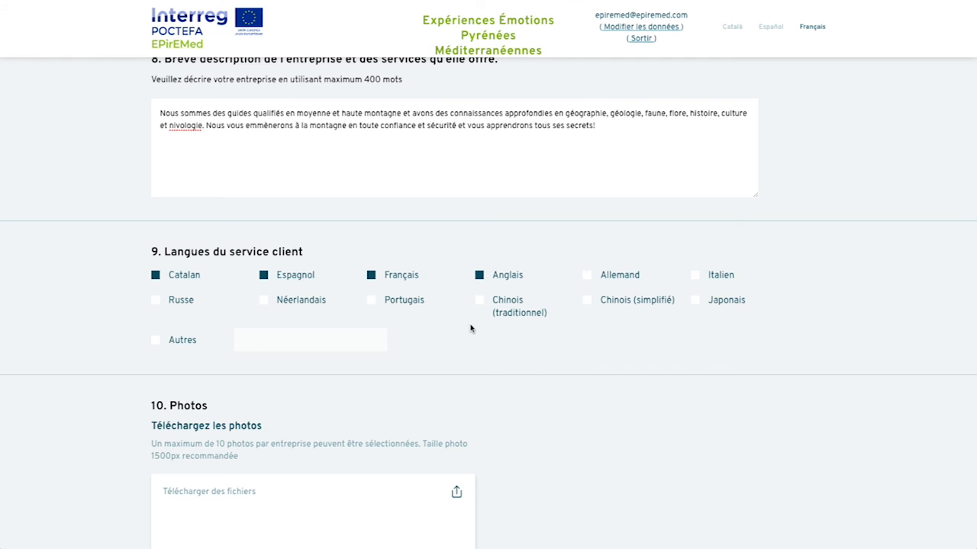
{"action": "scroll", "coordinate": [471, 329], "scroll_direction": "down", "scroll_amount": 3}
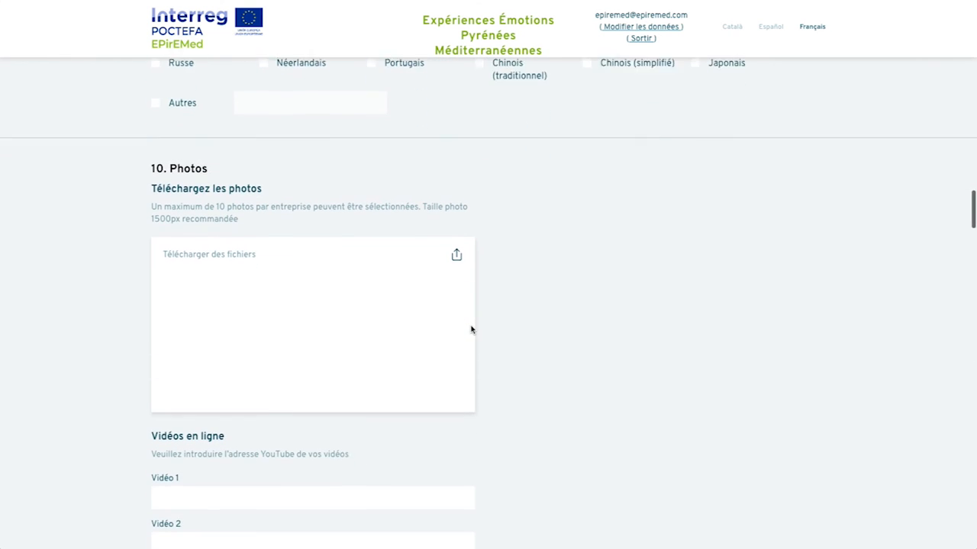
Step: Upload the screenshot image as the product photo
{"action": "left_click", "coordinate": [457, 239]}
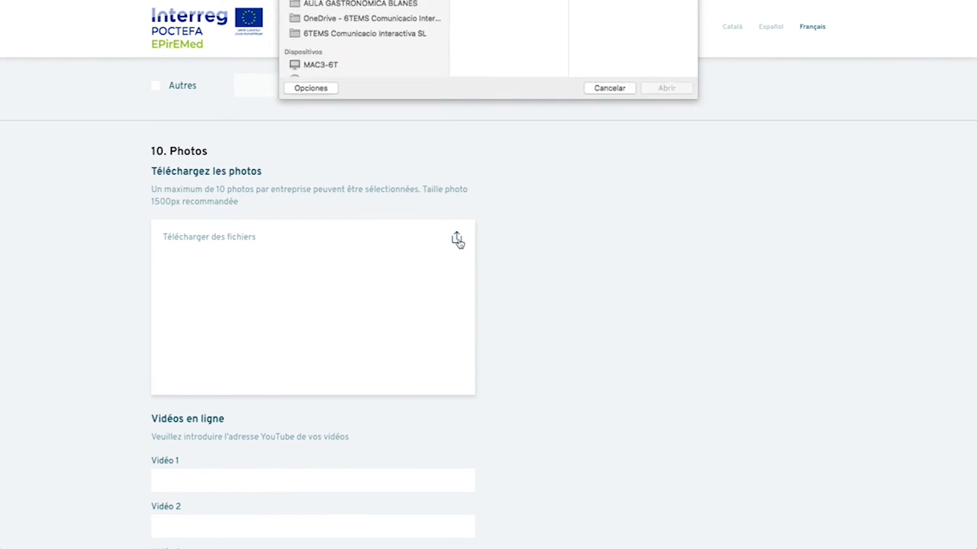
{"action": "left_click", "coordinate": [510, 57]}
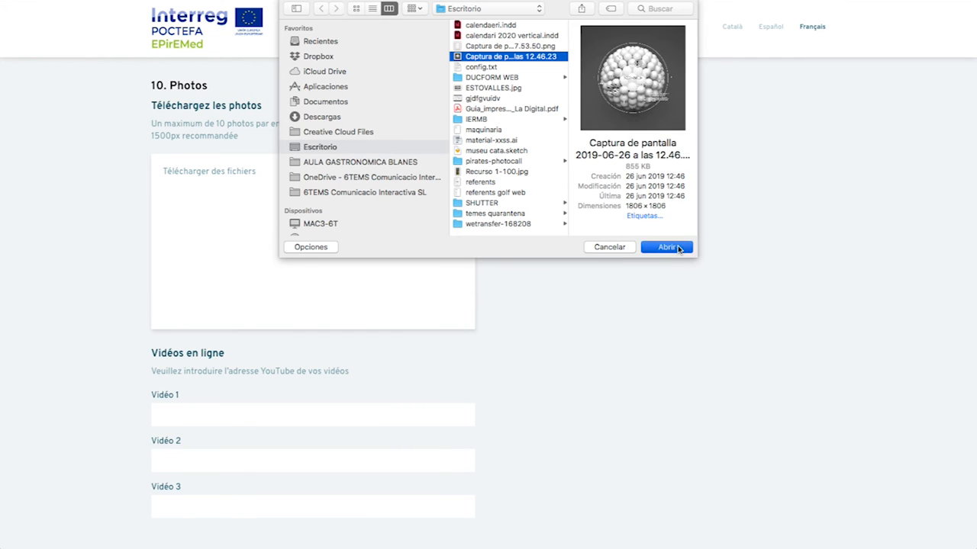
{"action": "left_click", "coordinate": [667, 247]}
{"action": "scroll", "coordinate": [596, 236], "scroll_direction": "down", "scroll_amount": 3}
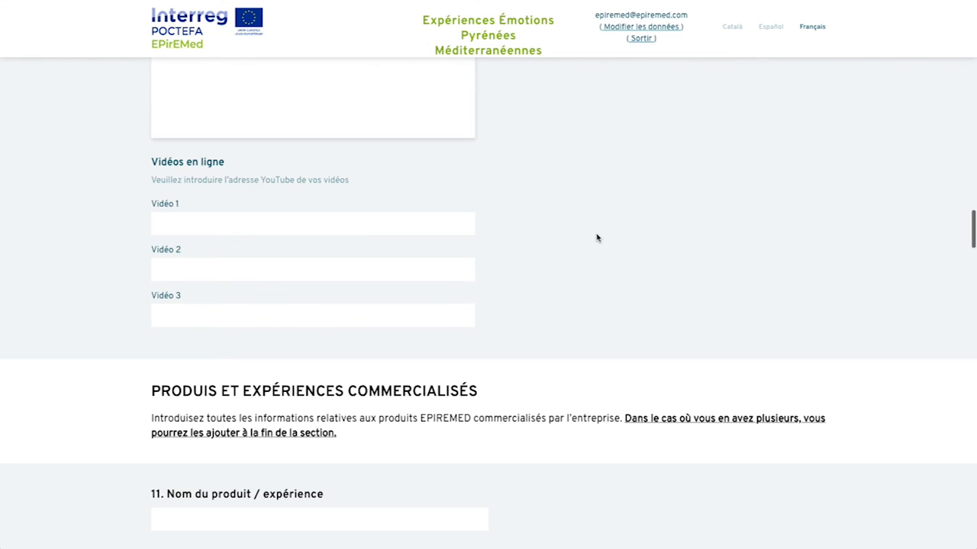
Step: Paste the YouTube links into the video fields
{"action": "left_click", "coordinate": [189, 225]}
{"action": "type", "text": "https://www.youtube.com/watch?v=mNJz5L5wbCg"}
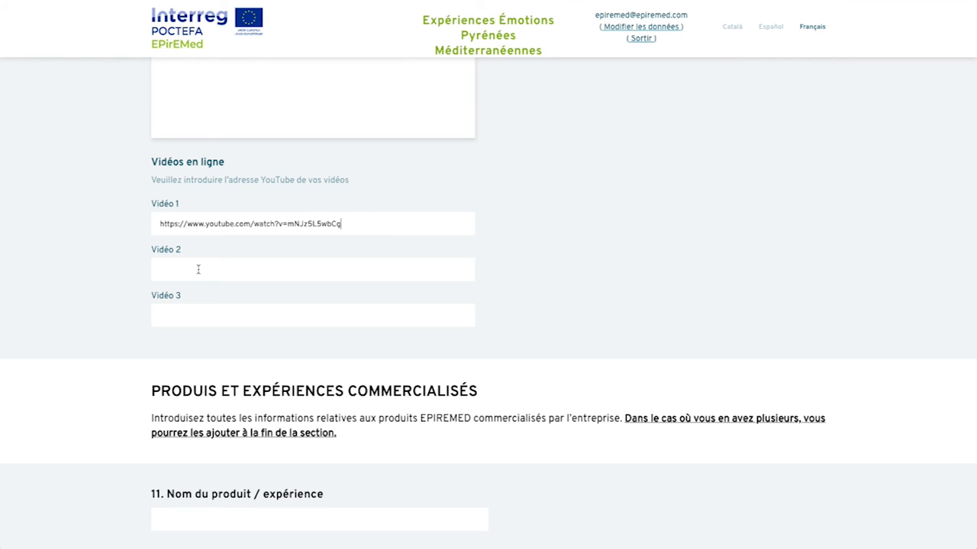
{"action": "type", "text": "https://www.youtube.com/watch?v=mNJz5L4wbCg"}
{"action": "type", "text": "https://www.youtube.com/watch?v=mNJz5L3wbCg"}
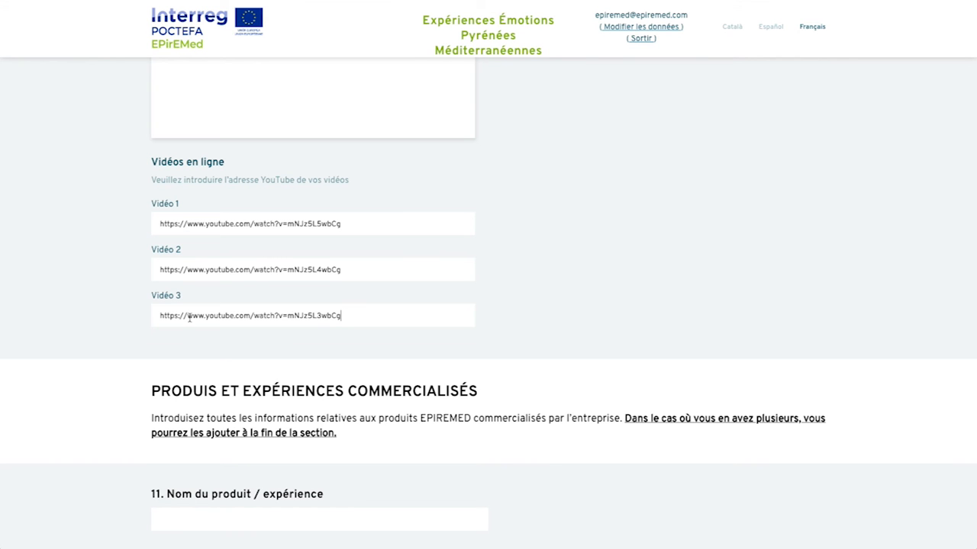
{"action": "scroll", "coordinate": [212, 355], "scroll_direction": "down", "scroll_amount": 3}
{"action": "scroll", "coordinate": [214, 354], "scroll_direction": "down", "scroll_amount": 3}
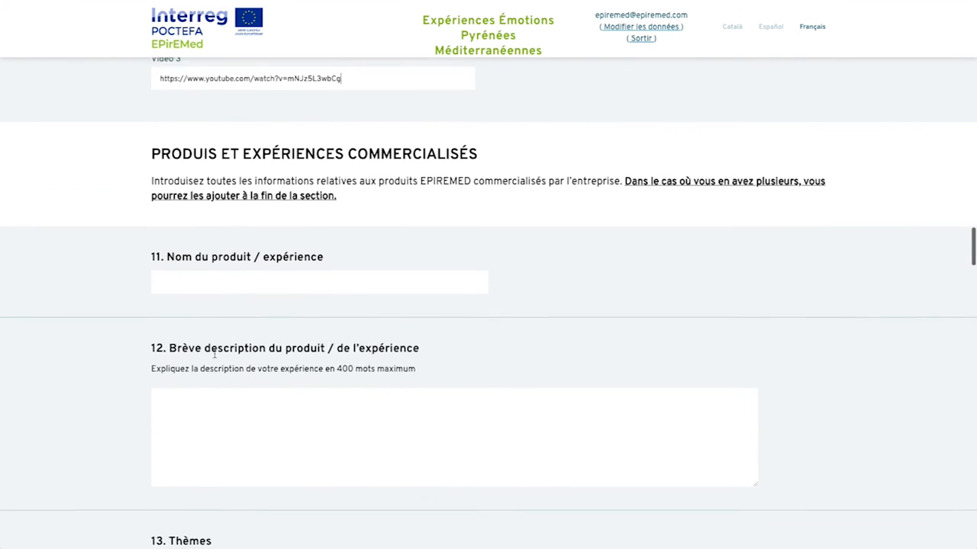
Step: Enter product name 'Itinéraire de 5 jours à travers les Pyrénées' and its description paragraph
{"action": "left_click", "coordinate": [179, 207]}
{"action": "type", "text": "Itinéraire de 5 jours à travers les Pyrénées"}
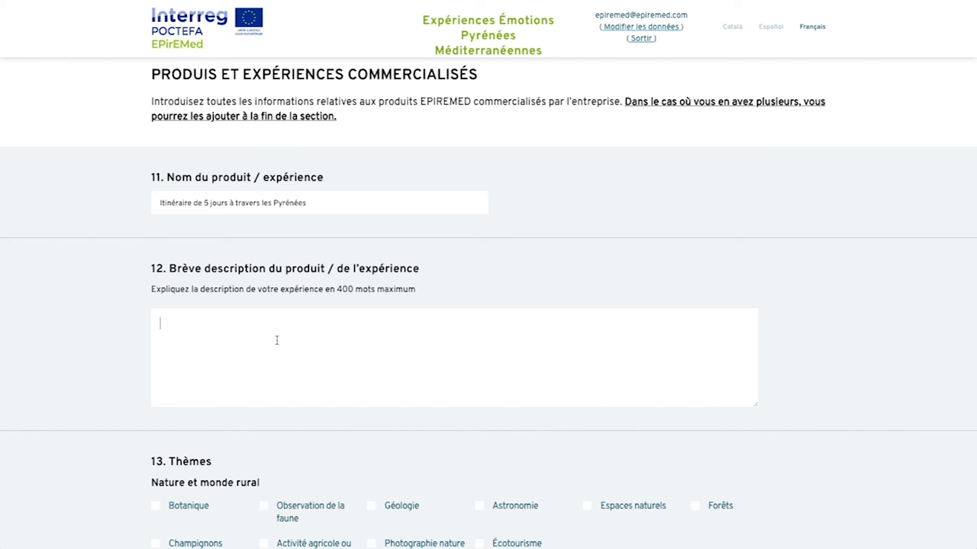
{"action": "type", "text": "Nous vous proposons un itinéraire de 5 jours à travers les Pyrénées: le premier jour nous approcherons du refuge Ángel Orús, où nous passerons la nuit, et le deuxième jour nous monterons au sommet et ferons toute la descente, ..."}
{"action": "scroll", "coordinate": [275, 340], "scroll_direction": "down", "scroll_amount": 5}
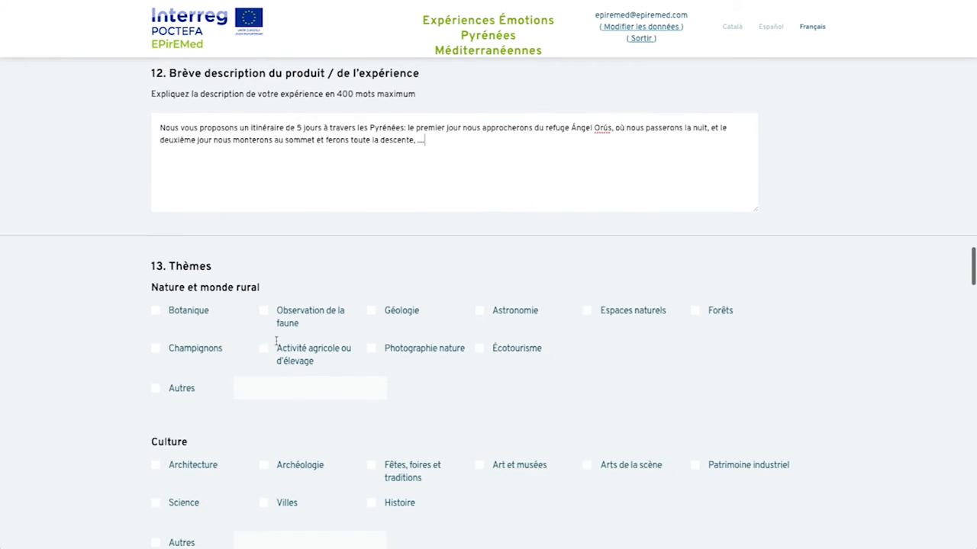
Step: Tick Botanique, Activité agricole ou d'élevage, Écotourisme, Architecture, Science and Histoire themes
{"action": "left_click", "coordinate": [156, 256]}
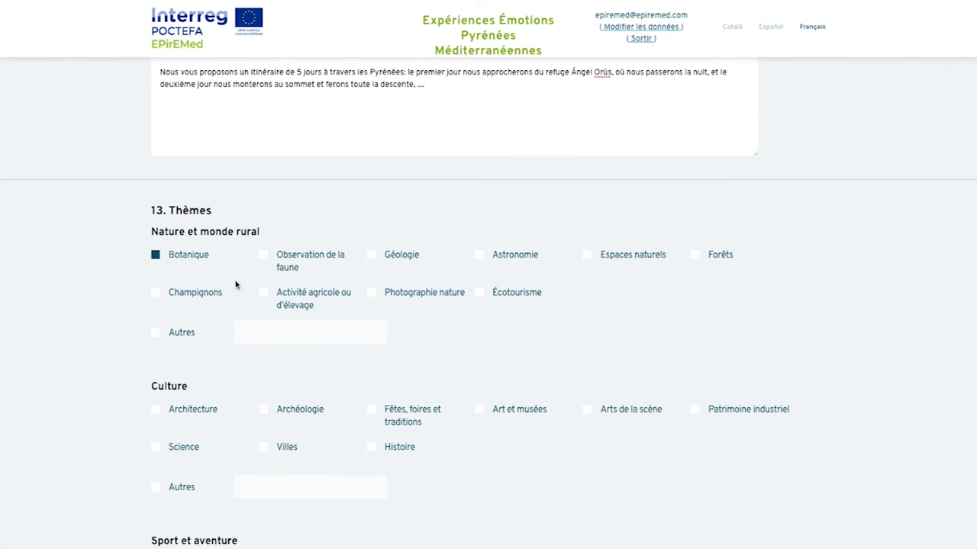
{"action": "left_click", "coordinate": [264, 293]}
{"action": "left_click", "coordinate": [480, 294]}
{"action": "scroll", "coordinate": [251, 349], "scroll_direction": "down", "scroll_amount": 2}
{"action": "left_click", "coordinate": [156, 330]}
{"action": "left_click", "coordinate": [156, 367]}
{"action": "left_click", "coordinate": [372, 368]}
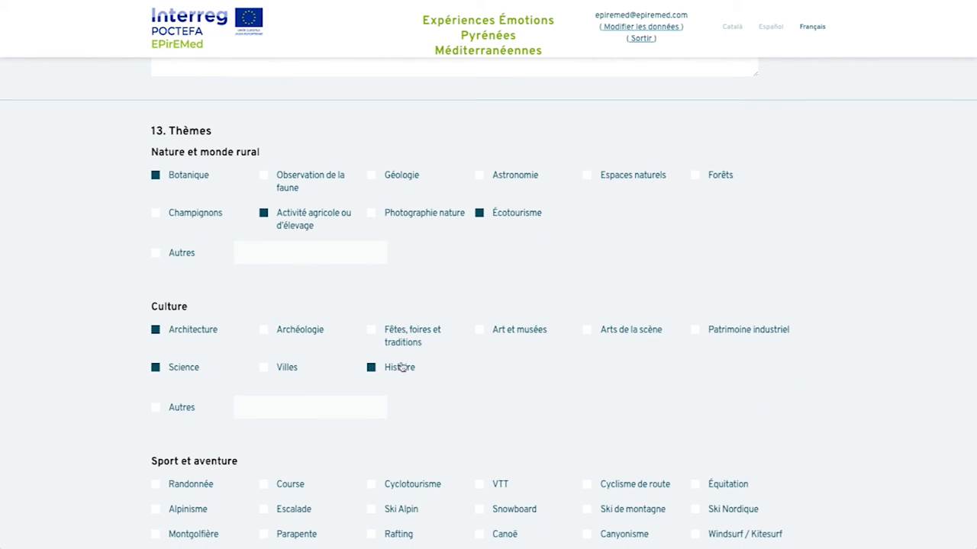
{"action": "scroll", "coordinate": [458, 333], "scroll_direction": "down", "scroll_amount": 1}
{"action": "scroll", "coordinate": [457, 334], "scroll_direction": "down", "scroll_amount": 5}
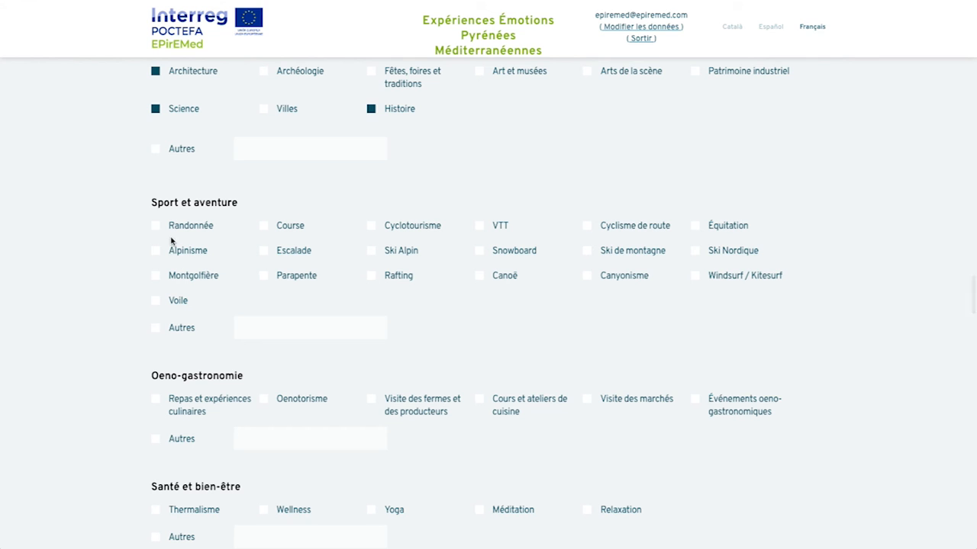
Step: Tick Randonnée, Escalade, Canoë, Thermalisme and Yoga as sport and wellness themes
{"action": "left_click", "coordinate": [158, 228]}
{"action": "left_click", "coordinate": [264, 252]}
{"action": "left_click", "coordinate": [480, 277]}
{"action": "scroll", "coordinate": [479, 290], "scroll_direction": "down", "scroll_amount": 6}
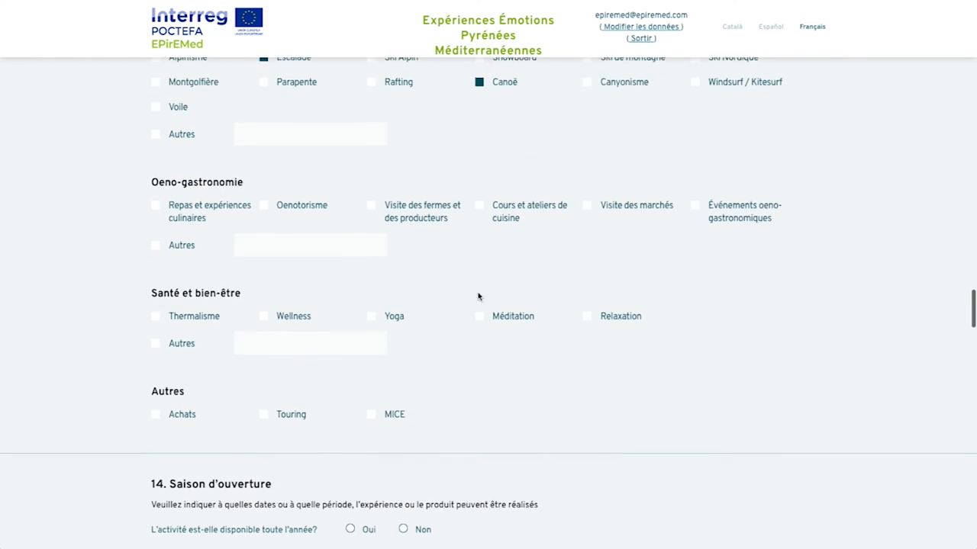
{"action": "left_click", "coordinate": [156, 247]}
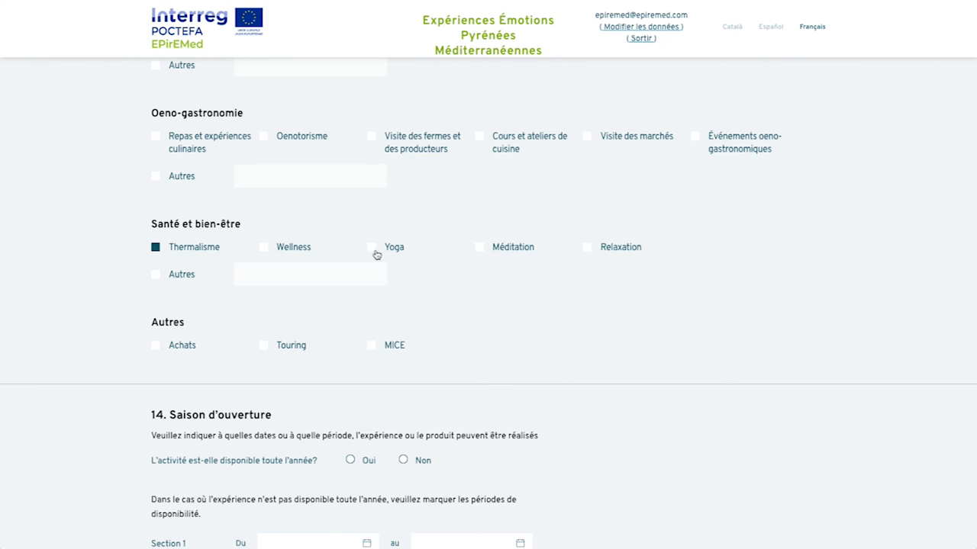
{"action": "left_click", "coordinate": [373, 250]}
{"action": "scroll", "coordinate": [414, 299], "scroll_direction": "down", "scroll_amount": 6}
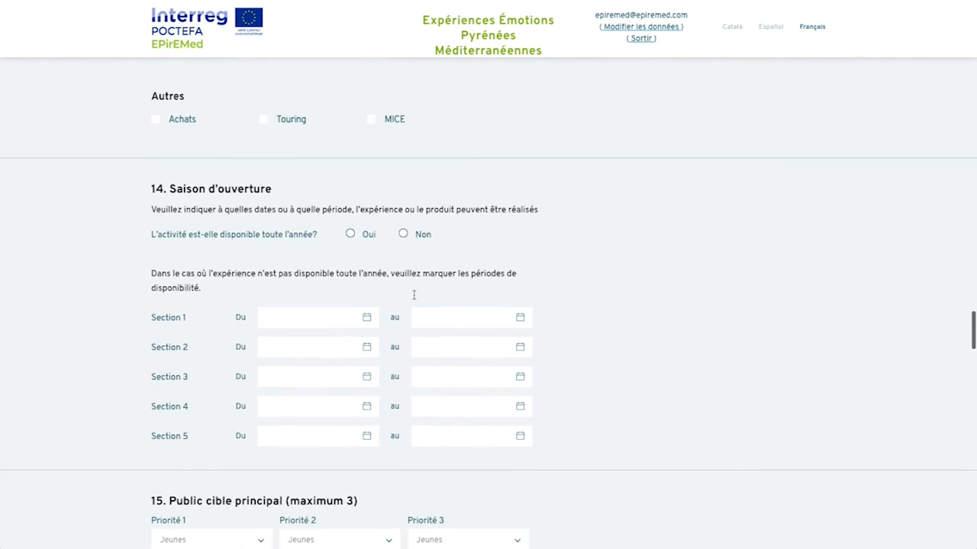
Step: Mark the activity as not year-round with a first period from 07/24/2020 to 08/21/2020
{"action": "left_click", "coordinate": [403, 129]}
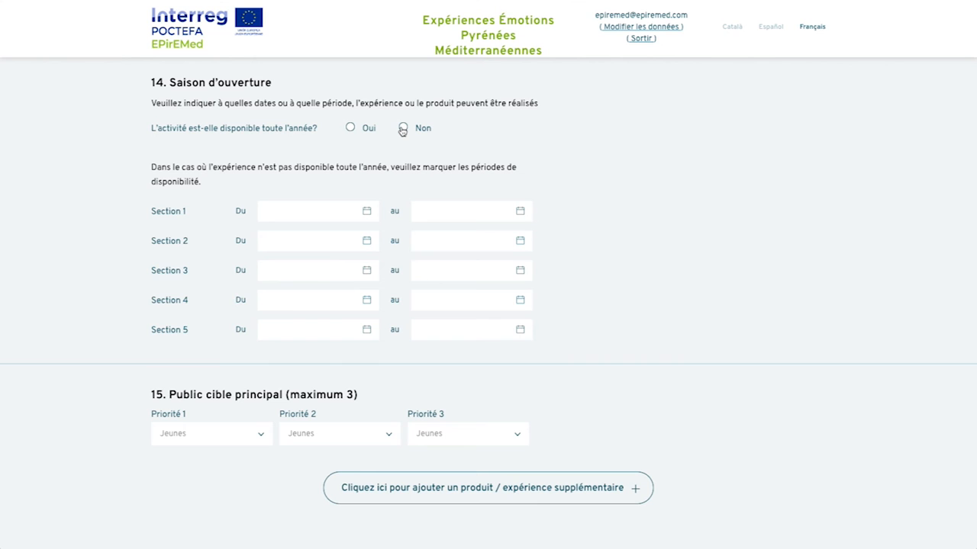
{"action": "left_click", "coordinate": [333, 210]}
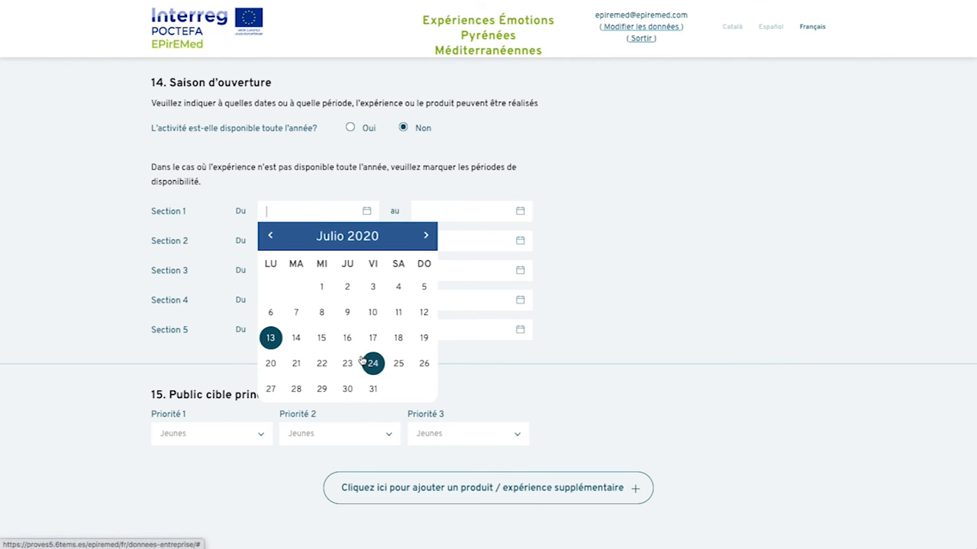
{"action": "left_click", "coordinate": [373, 364]}
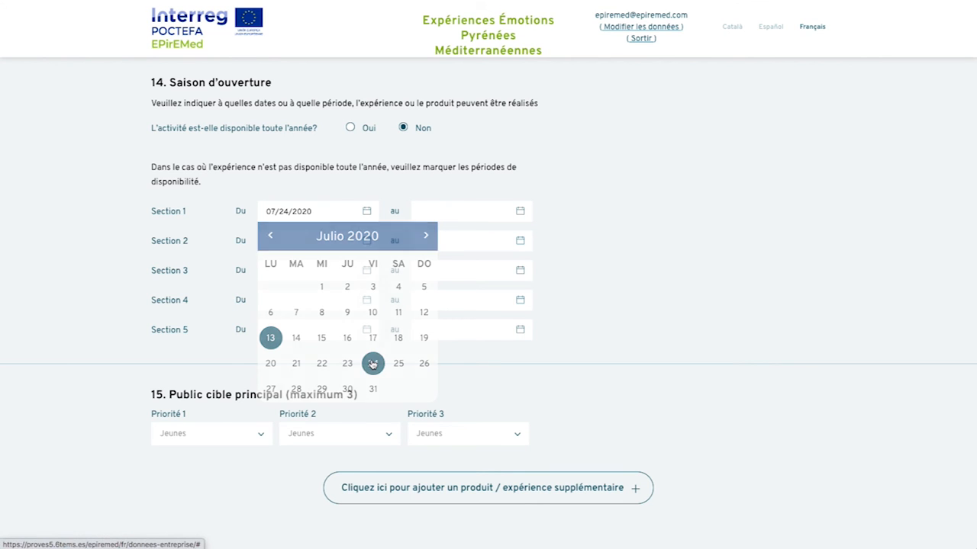
{"action": "left_click", "coordinate": [464, 211]}
{"action": "left_click", "coordinate": [581, 236]}
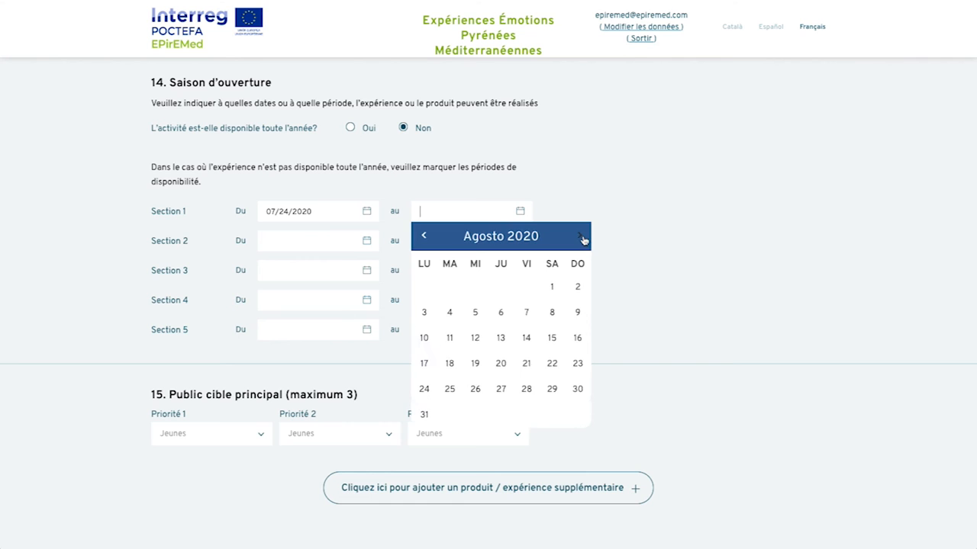
{"action": "left_click", "coordinate": [526, 363]}
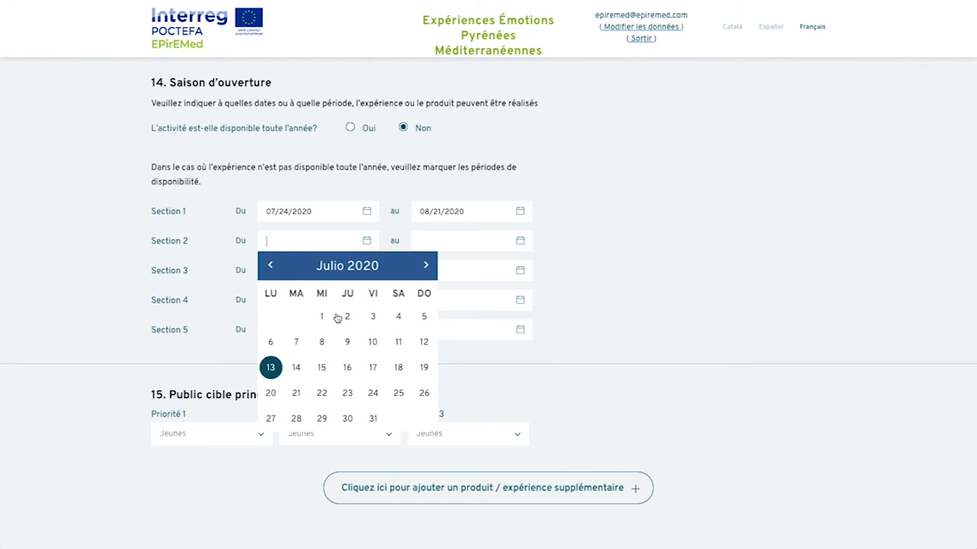
Step: Set Section 2's period from 07/23/2020 to 10/01/2020
{"action": "left_click", "coordinate": [347, 393]}
{"action": "left_click", "coordinate": [427, 241]}
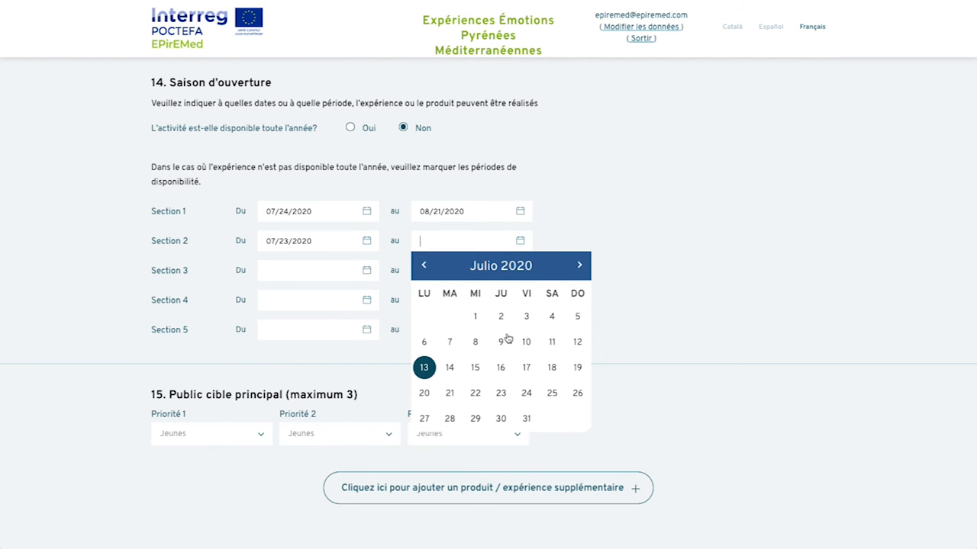
{"action": "left_click", "coordinate": [579, 265]}
{"action": "left_click", "coordinate": [579, 265]}
{"action": "left_click", "coordinate": [580, 265]}
{"action": "left_click", "coordinate": [506, 324]}
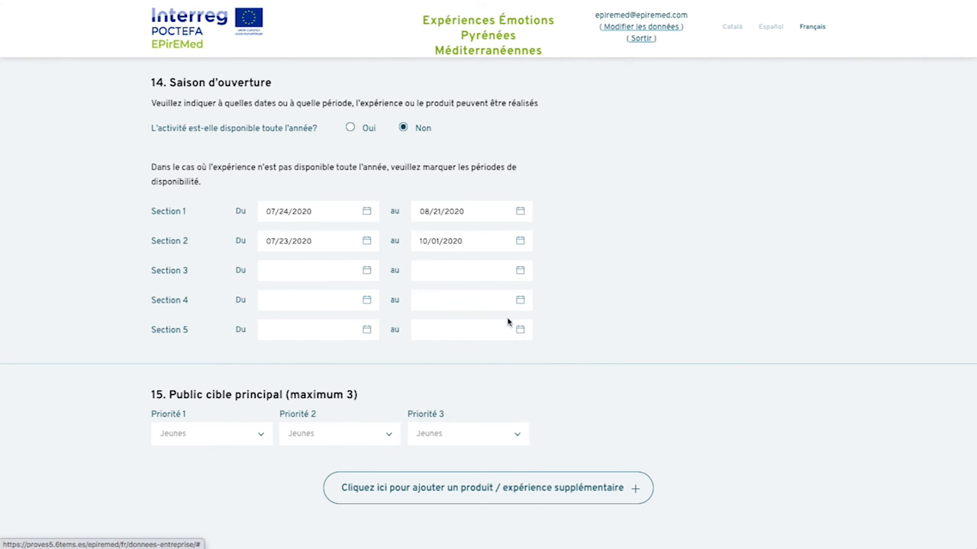
Step: Make Familles the Priorité 1 audience and Groupe d'amis Priorité 2, then select the online booking address field
{"action": "scroll", "coordinate": [585, 273], "scroll_direction": "down", "scroll_amount": 3}
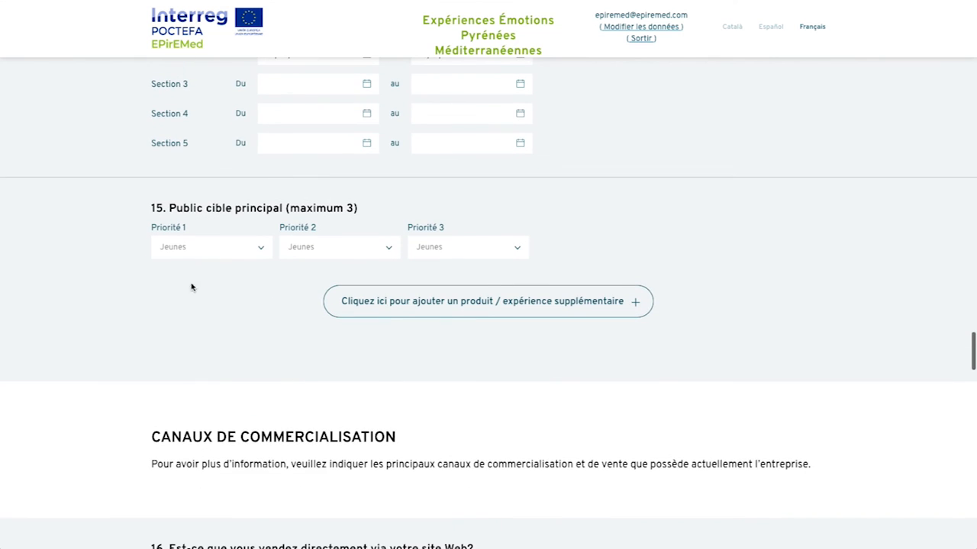
{"action": "left_click", "coordinate": [185, 252]}
{"action": "left_click", "coordinate": [185, 286]}
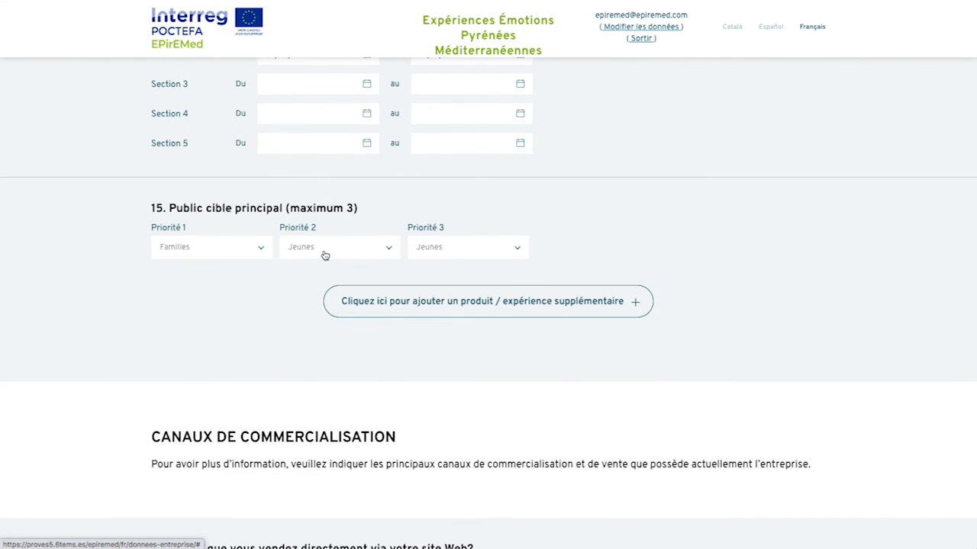
{"action": "left_click", "coordinate": [322, 252]}
{"action": "left_click", "coordinate": [327, 345]}
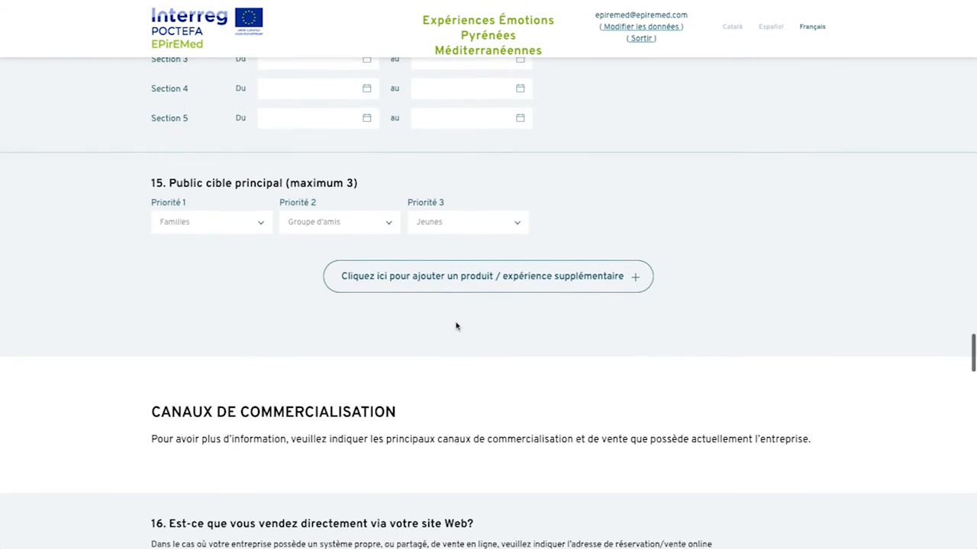
{"action": "scroll", "coordinate": [456, 326], "scroll_direction": "down", "scroll_amount": 5}
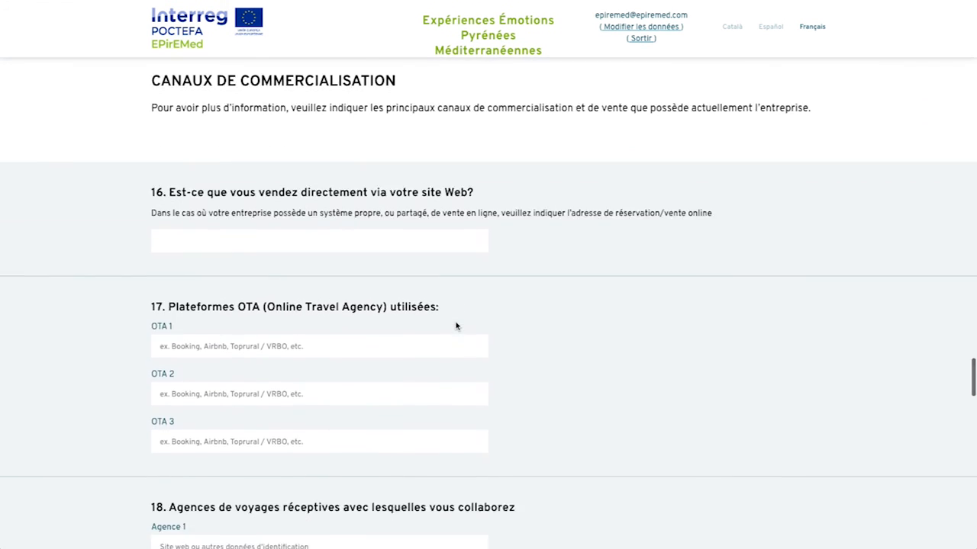
{"action": "left_click", "coordinate": [225, 211]}
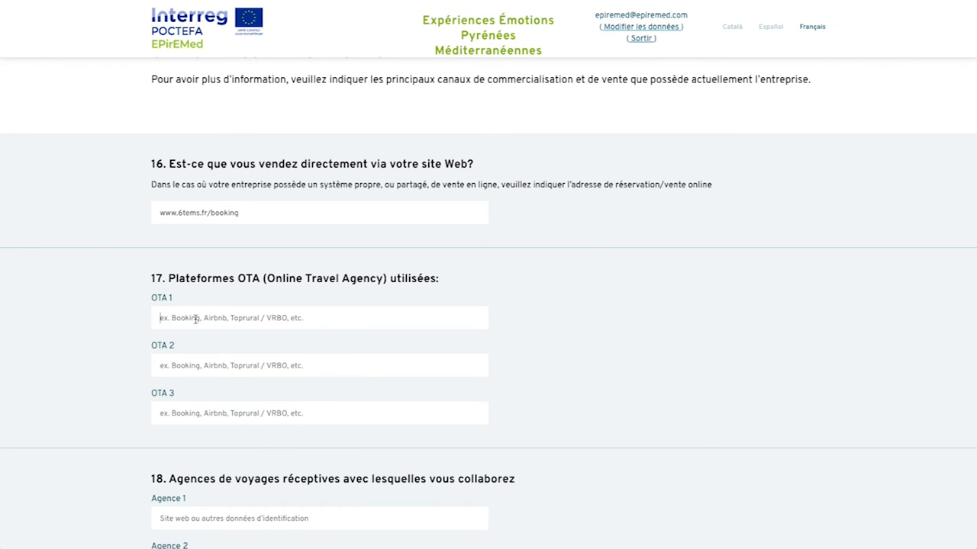
Step: Enter Booking, Airbnb and Toprural as the three OTA platforms
{"action": "type", "text": "Booking"}
{"action": "key", "text": "Tab"}
{"action": "type", "text": "Airbnb"}
{"action": "left_click", "coordinate": [242, 414]}
{"action": "type", "text": "Toprural"}
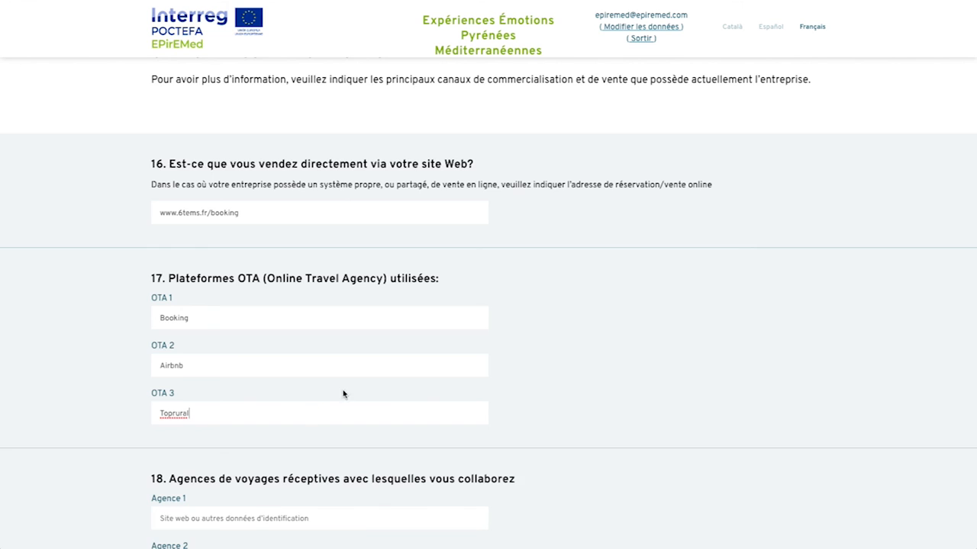
Step: Enter Agence #1, Agence #2 and Agence #3 as the partner travel agencies
{"action": "scroll", "coordinate": [344, 394], "scroll_direction": "down", "scroll_amount": 3}
{"action": "left_click", "coordinate": [190, 282]}
{"action": "type", "text": "Agence #1"}
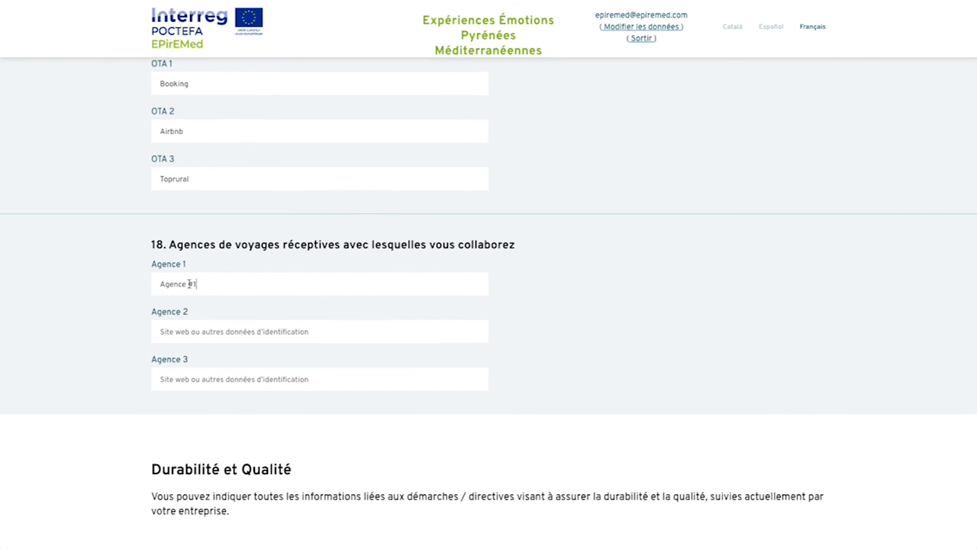
{"action": "type", "text": "Agence #2"}
{"action": "left_click", "coordinate": [235, 385]}
{"action": "type", "text": "Agence #3"}
{"action": "scroll", "coordinate": [364, 376], "scroll_direction": "down", "scroll_amount": 5}
{"action": "scroll", "coordinate": [364, 376], "scroll_direction": "down", "scroll_amount": 1}
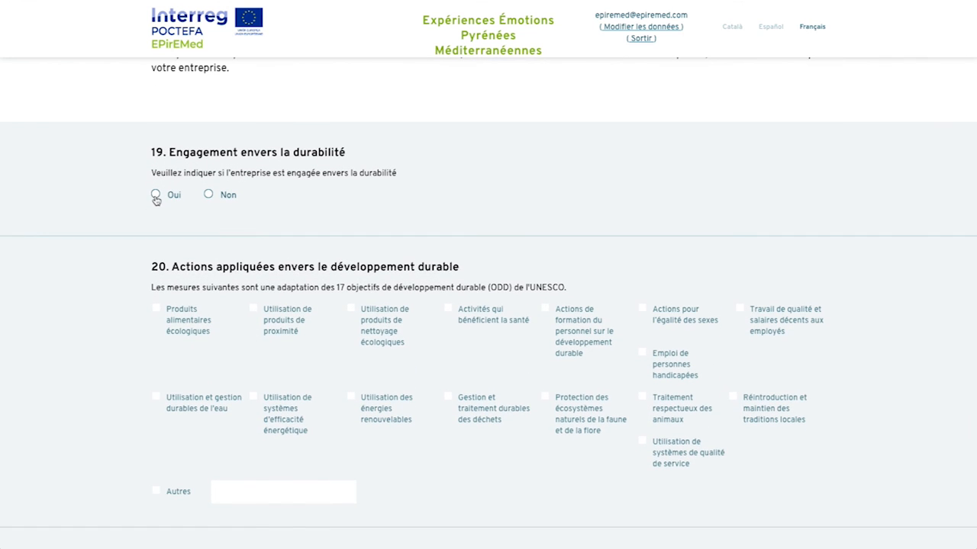
Step: Answer Oui to sustainability commitment and tick ecological food, ecological cleaning products and health activities
{"action": "left_click", "coordinate": [155, 196]}
{"action": "scroll", "coordinate": [156, 197], "scroll_direction": "down", "scroll_amount": 1}
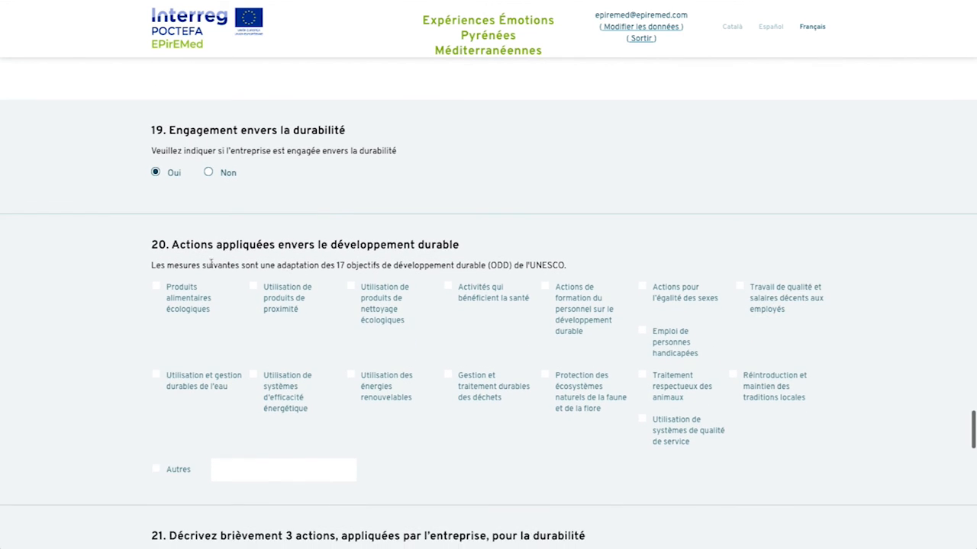
{"action": "left_click", "coordinate": [156, 289]}
{"action": "left_click", "coordinate": [351, 285]}
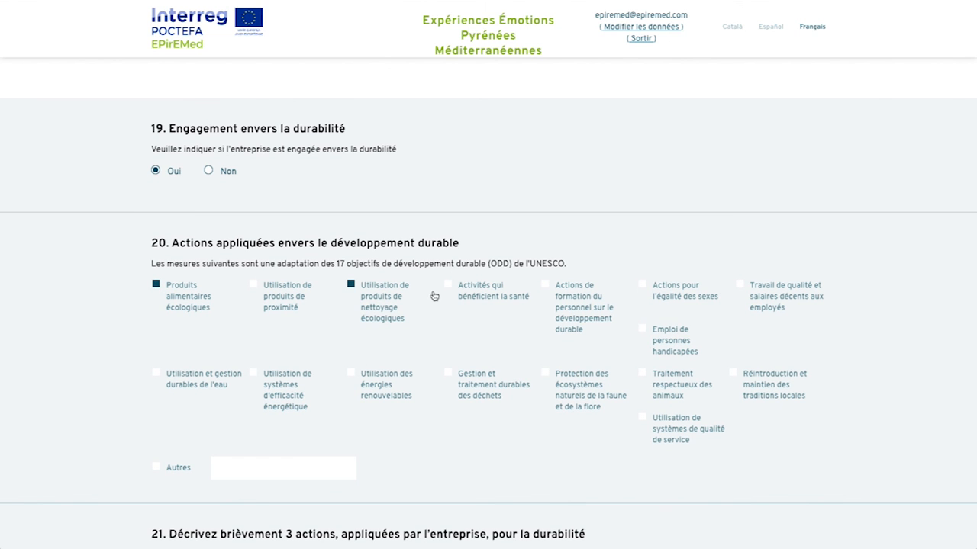
{"action": "left_click", "coordinate": [450, 286]}
Step: Paste the solar panels and sustainable water descriptions into Action de durabilité 1 and 2
{"action": "scroll", "coordinate": [451, 320], "scroll_direction": "down", "scroll_amount": 4}
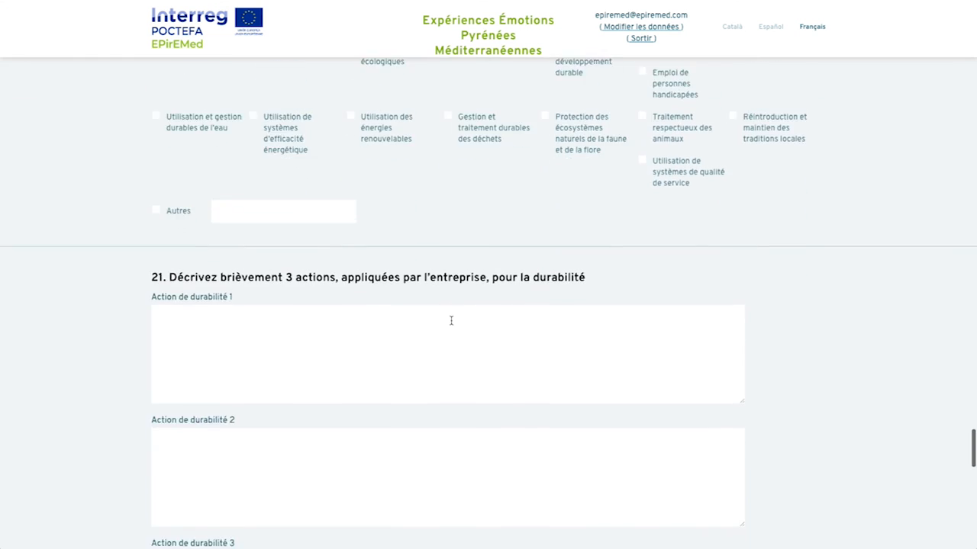
{"action": "scroll", "coordinate": [451, 321], "scroll_direction": "down", "scroll_amount": 2}
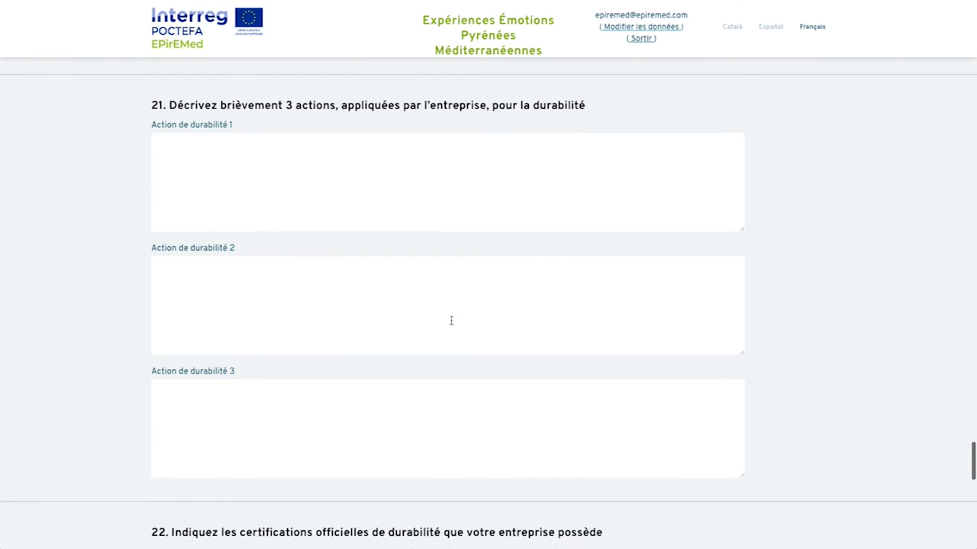
{"action": "left_click", "coordinate": [209, 155]}
{"action": "type", "text": "Application de panneaux solaires dans l'entreprise"}
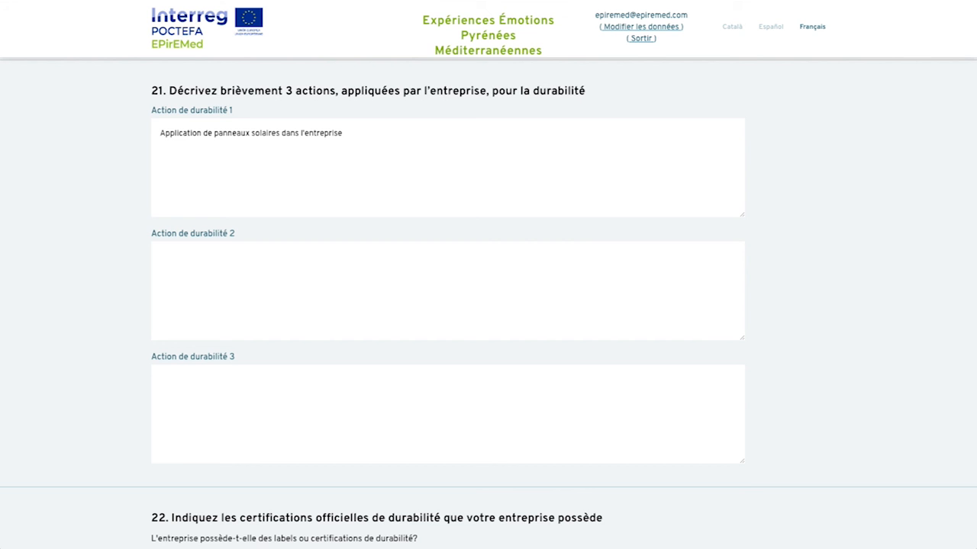
{"action": "left_click", "coordinate": [203, 289]}
{"action": "type", "text": "Application d'un système d'eau durable à l'entreprise"}
{"action": "scroll", "coordinate": [410, 258], "scroll_direction": "down", "scroll_amount": 4}
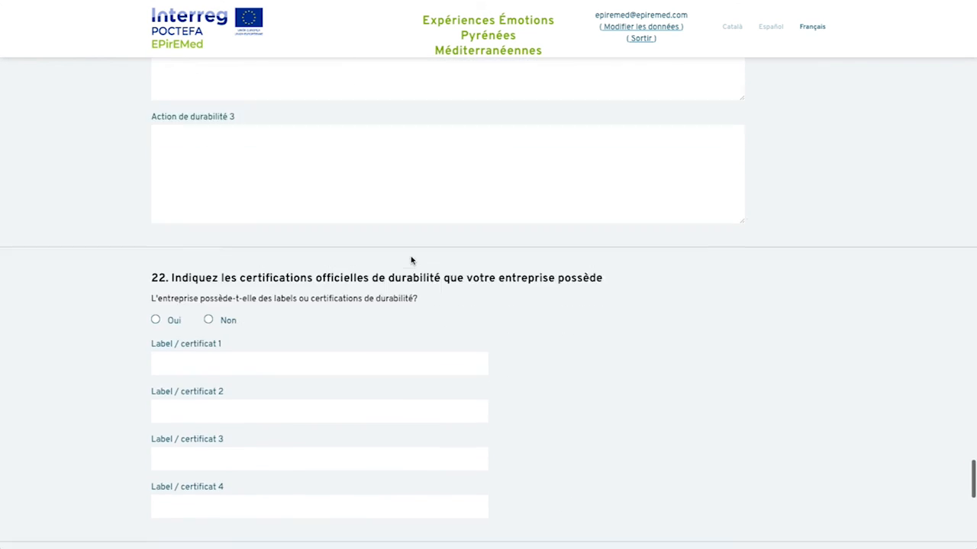
Step: Answer Oui to holding certifications and enter 'iso 14001' as Label 1
{"action": "left_click", "coordinate": [155, 231]}
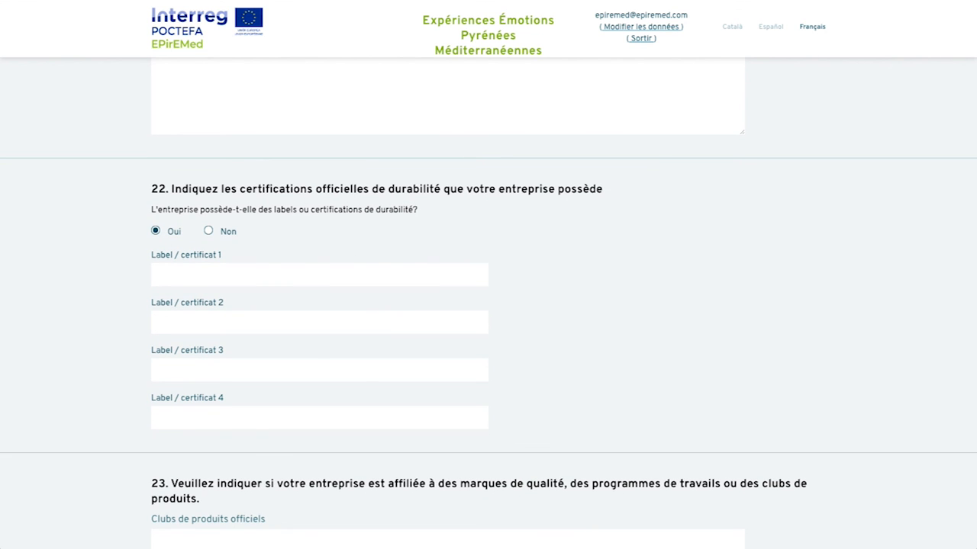
{"action": "left_click", "coordinate": [169, 269]}
{"action": "type", "text": "iso 14001"}
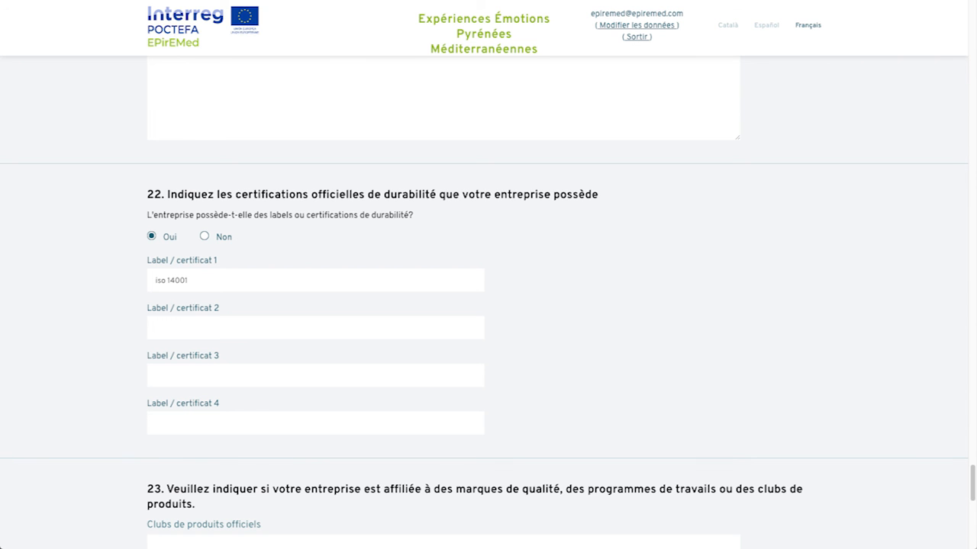
Step: Paste 'Mountain Guide Product Club' as the official product club and put dashes in questions 24 and 25
{"action": "scroll", "coordinate": [203, 307], "scroll_direction": "down", "scroll_amount": 3}
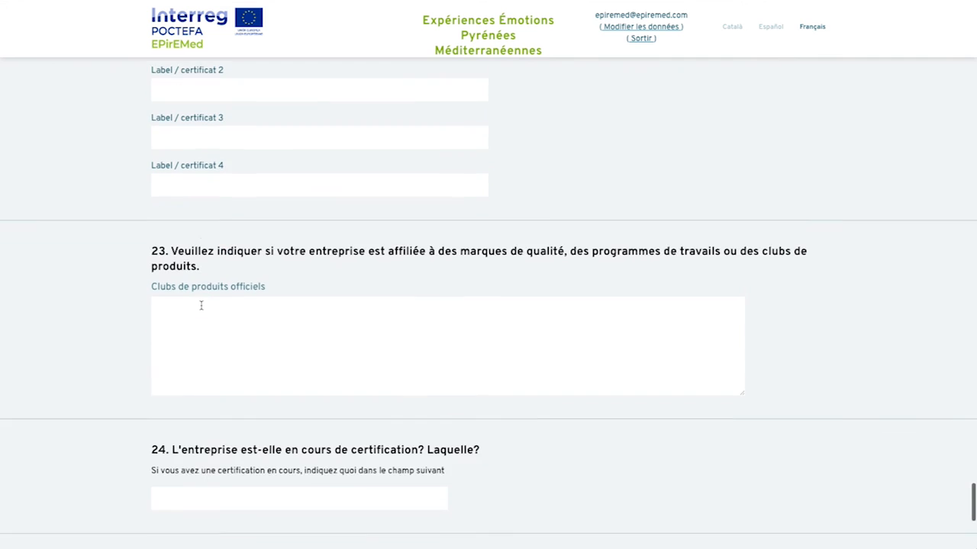
{"action": "scroll", "coordinate": [229, 298], "scroll_direction": "down", "scroll_amount": 1}
{"action": "left_click", "coordinate": [318, 261]}
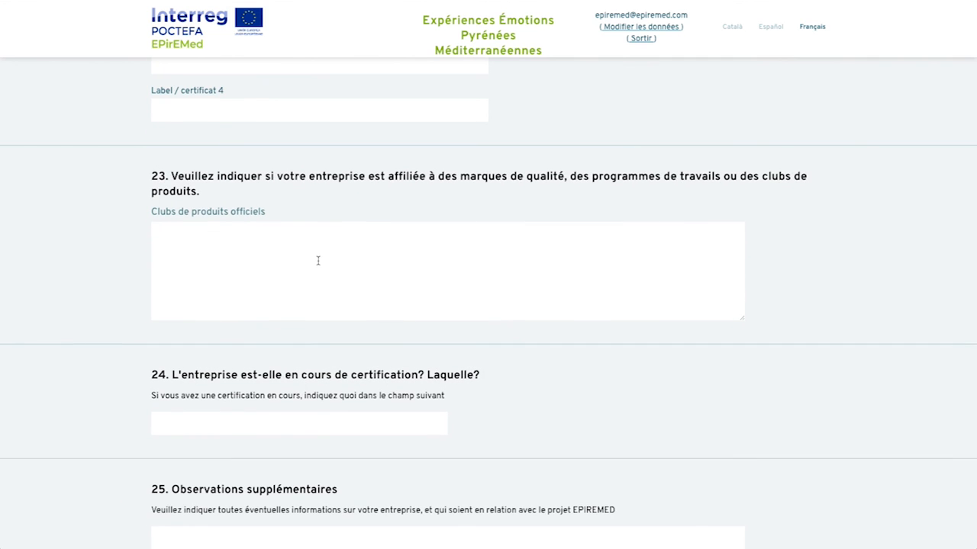
{"action": "type", "text": "Mountain Guide Product Club"}
{"action": "scroll", "coordinate": [541, 340], "scroll_direction": "down", "scroll_amount": 2}
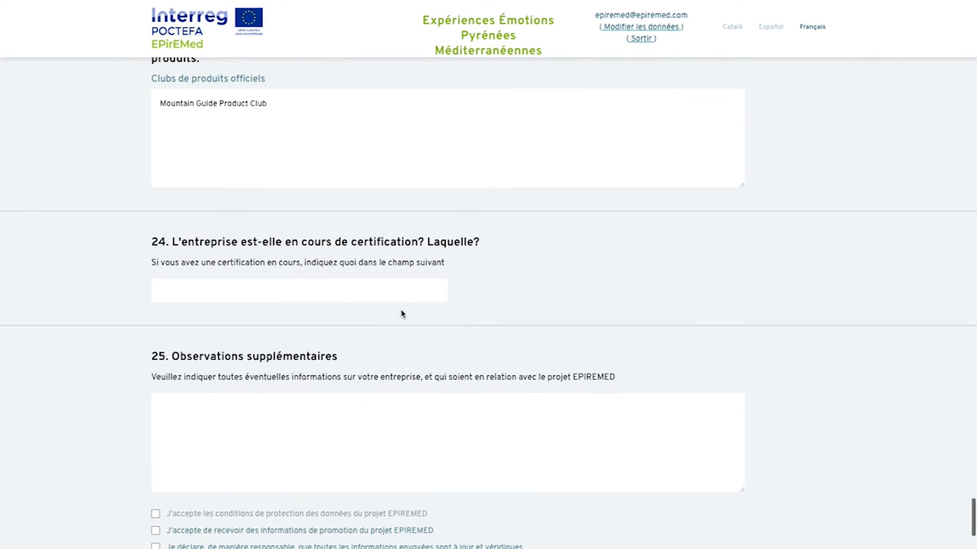
{"action": "left_click", "coordinate": [341, 298]}
{"action": "type", "text": "--"}
Step: Accept data protection, promotional information and accuracy consents, submit with ENVOYER, and confirm the success dialog with OK
{"action": "scroll", "coordinate": [263, 402], "scroll_direction": "down", "scroll_amount": 3}
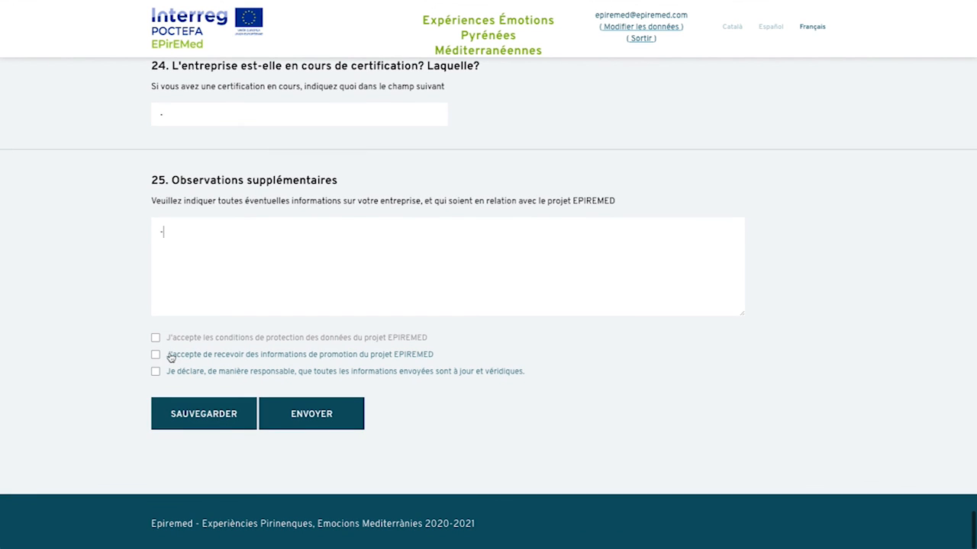
{"action": "left_click", "coordinate": [156, 337]}
{"action": "left_click", "coordinate": [156, 354]}
{"action": "left_click", "coordinate": [156, 371]}
{"action": "left_click", "coordinate": [311, 418]}
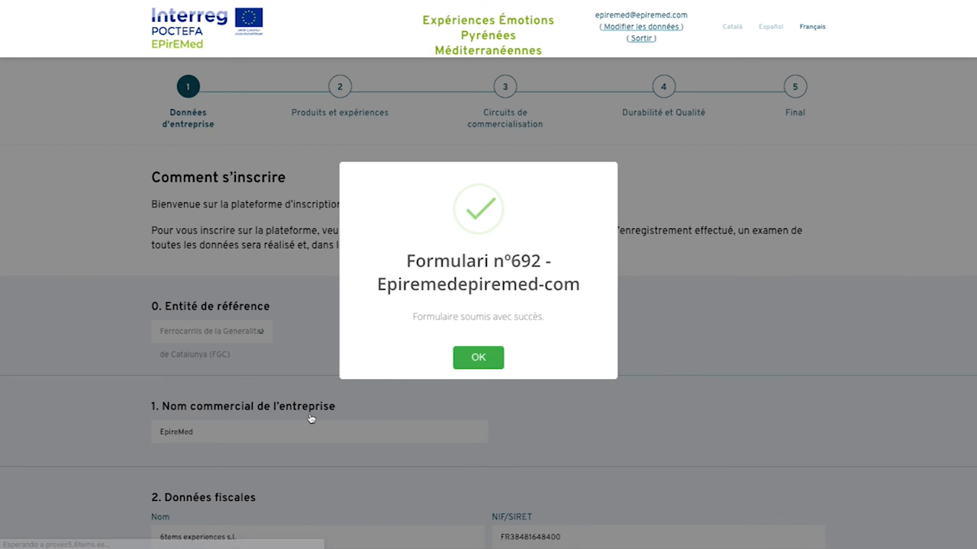
{"action": "left_click", "coordinate": [488, 366]}
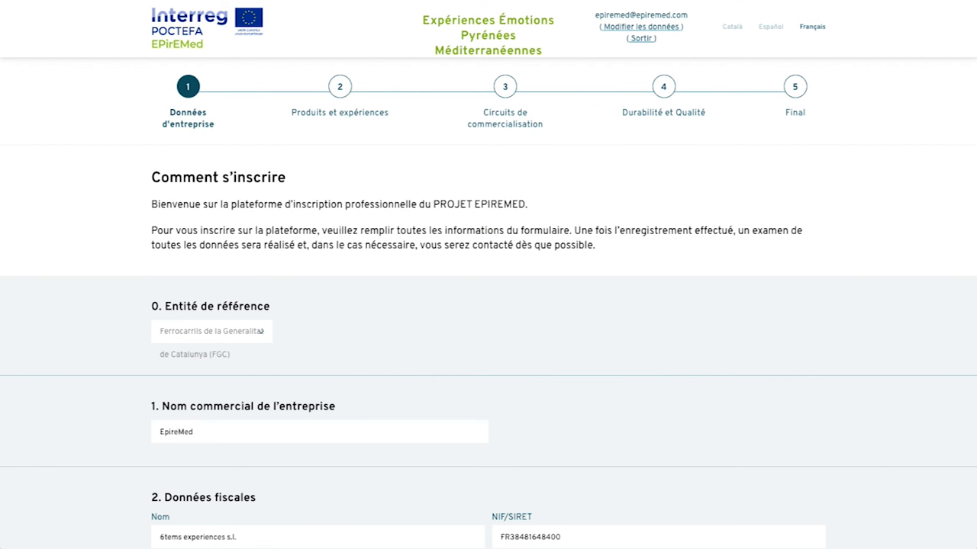